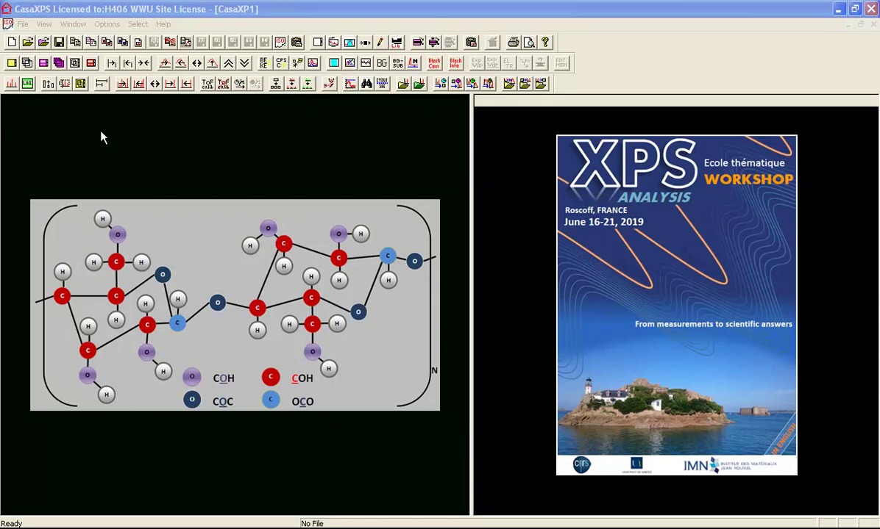
# Switch to the cel.vms cellulose data window from the Window menu.
pyautogui.click(72, 25)
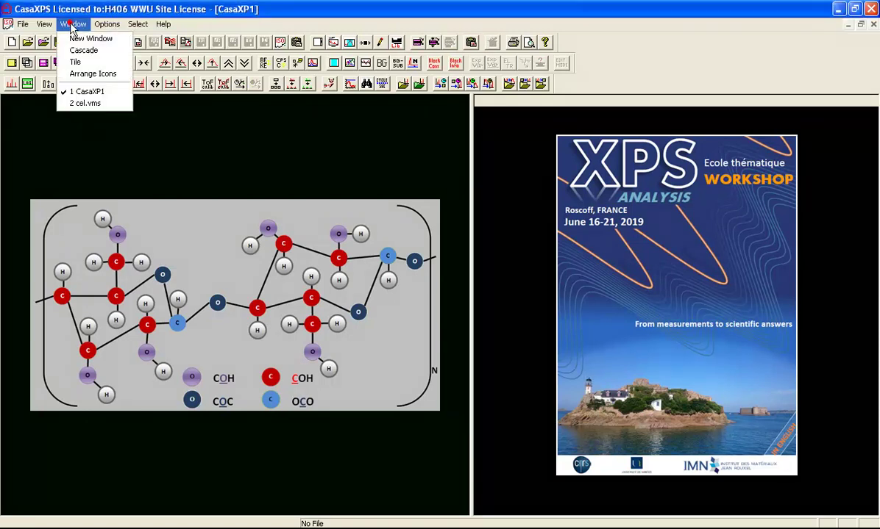
pyautogui.click(79, 103)
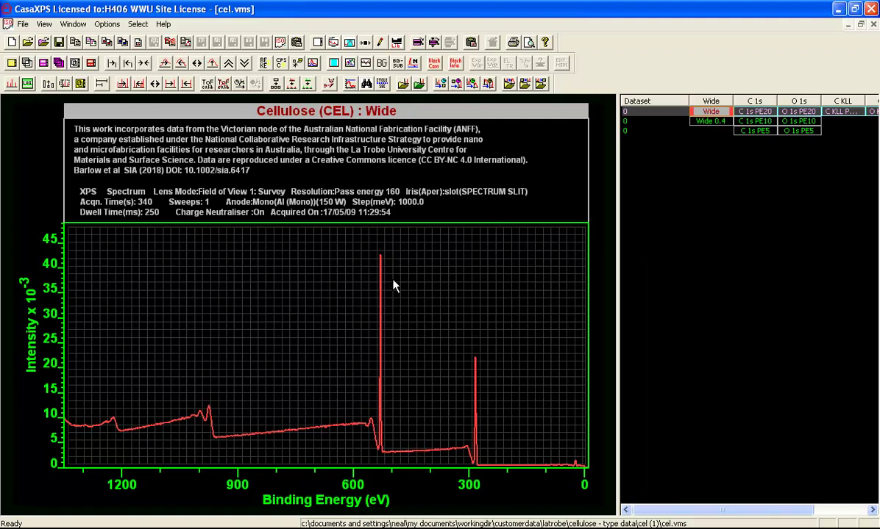
# Show the C 1s PE20 spectrum and zoom onto its peaks between about 280 and 293 eV.
pyautogui.click(754, 111)
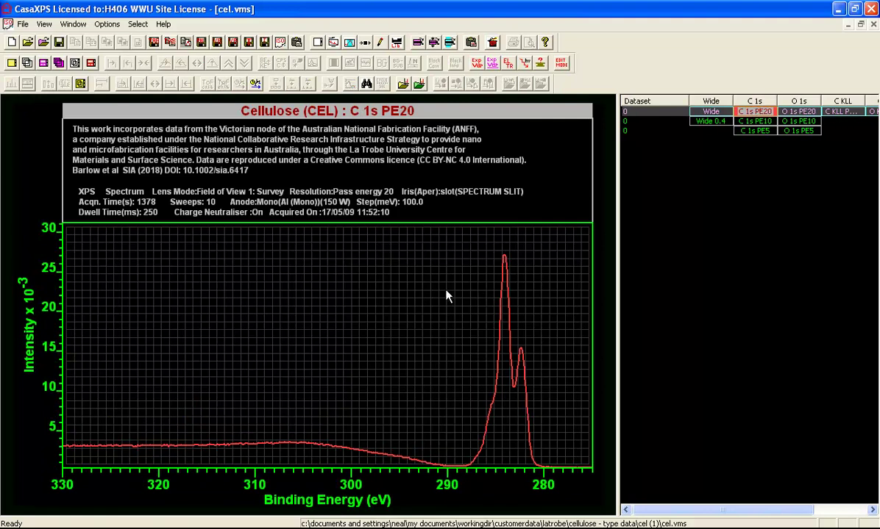
pyautogui.moveTo(414, 244); pyautogui.dragTo(568, 470)
pyautogui.click(555, 397)
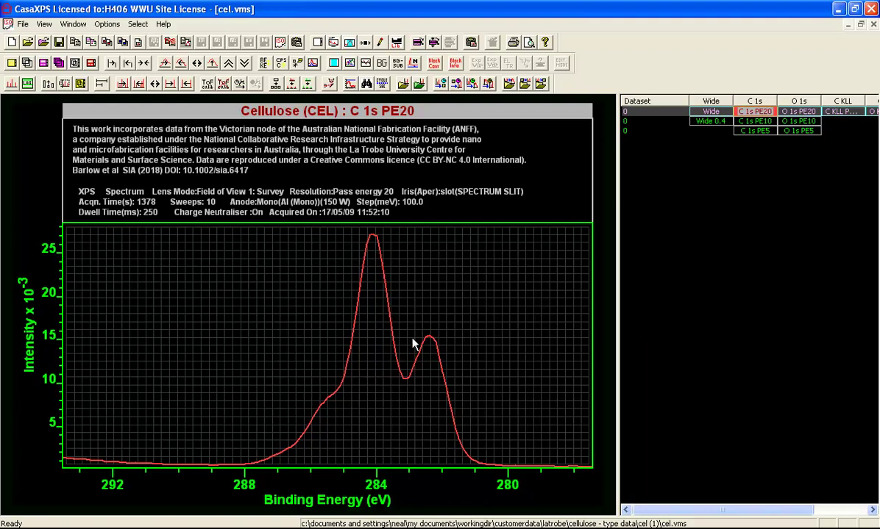
# Overlay the C 1s PE10 spectrum on C 1s PE20 and zoom onto their shared peaks.
pyautogui.click(749, 113)
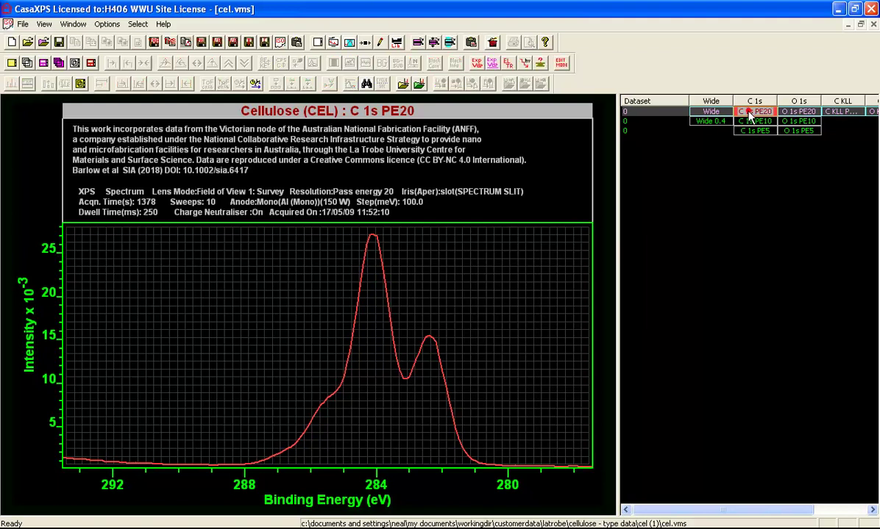
pyautogui.keyDown('shift'); pyautogui.click(752, 122); pyautogui.keyUp('shift')
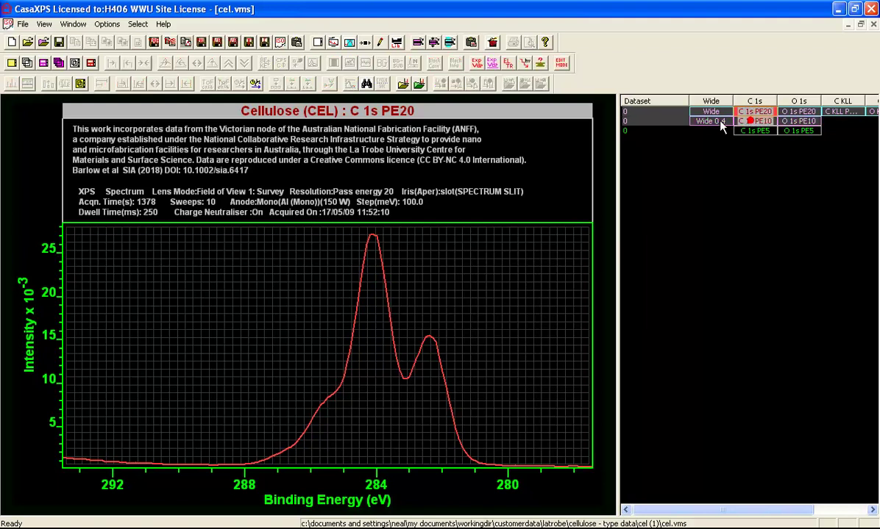
pyautogui.click(27, 63)
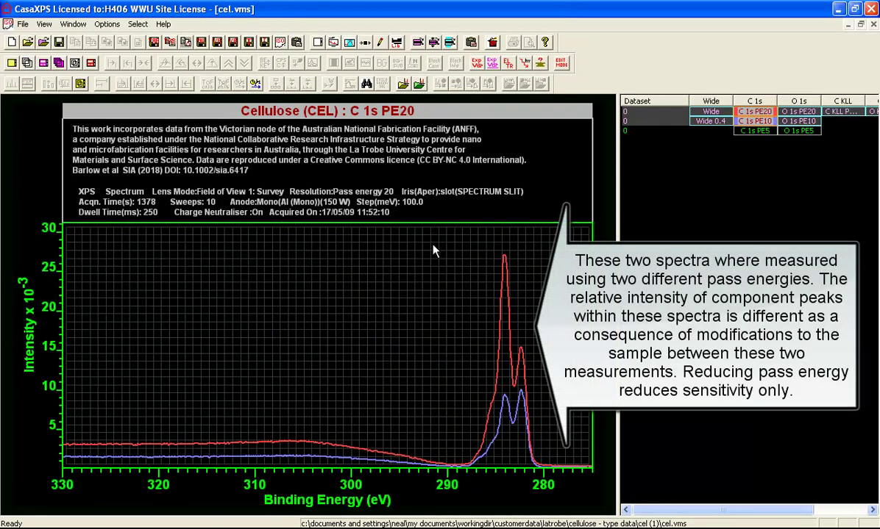
pyautogui.moveTo(434, 247); pyautogui.dragTo(557, 472)
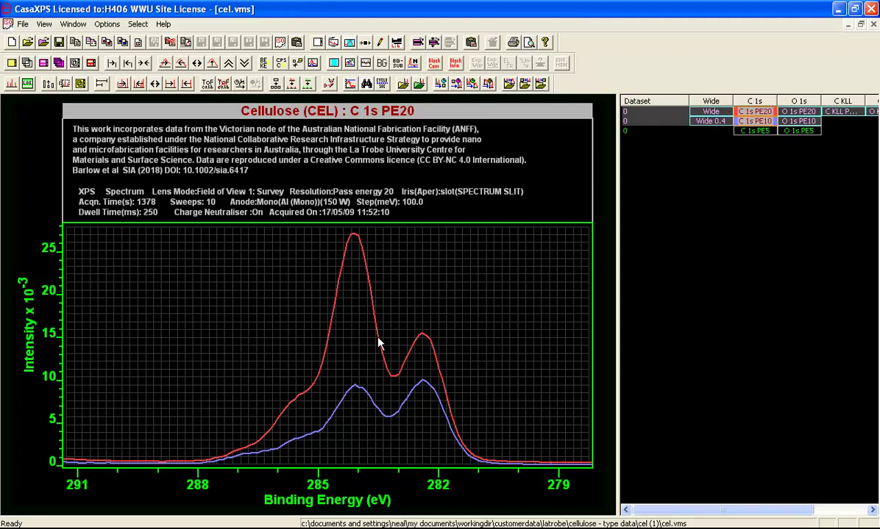
# Place the Spectrum Processing dialog beside the plot, showing its Calculator page.
pyautogui.click(349, 42)
pyautogui.moveTo(339, 98); pyautogui.dragTo(632, 168)
pyautogui.click(846, 190)
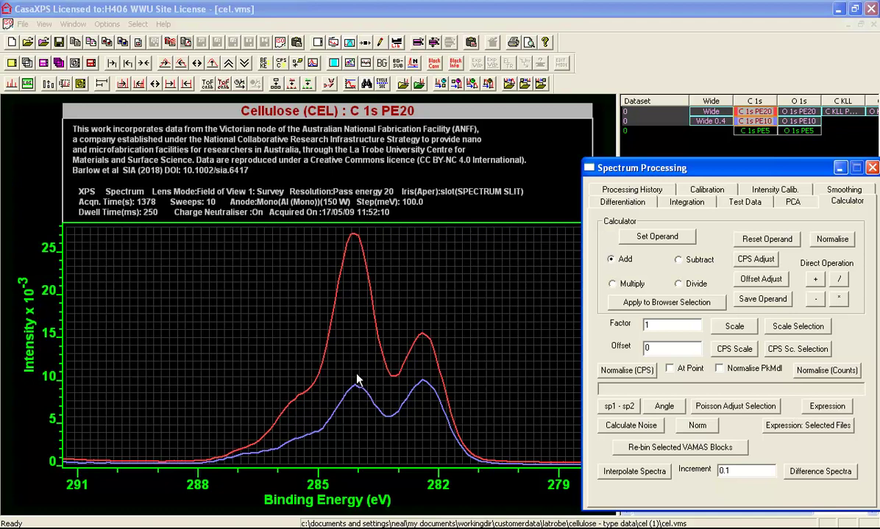
# Zoom onto the peak near 282 eV and normalise both C 1s spectra at 282.36 eV.
pyautogui.click(466, 314)
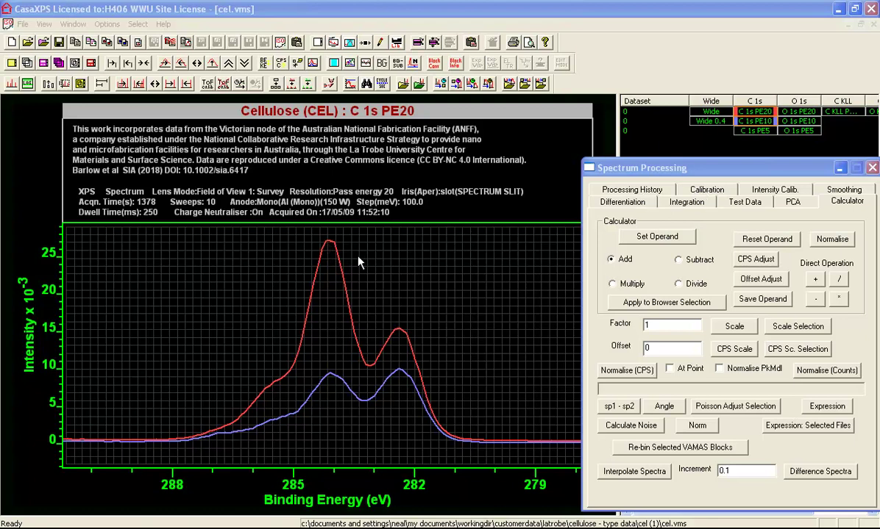
pyautogui.moveTo(358, 263); pyautogui.dragTo(427, 431)
pyautogui.click(401, 316)
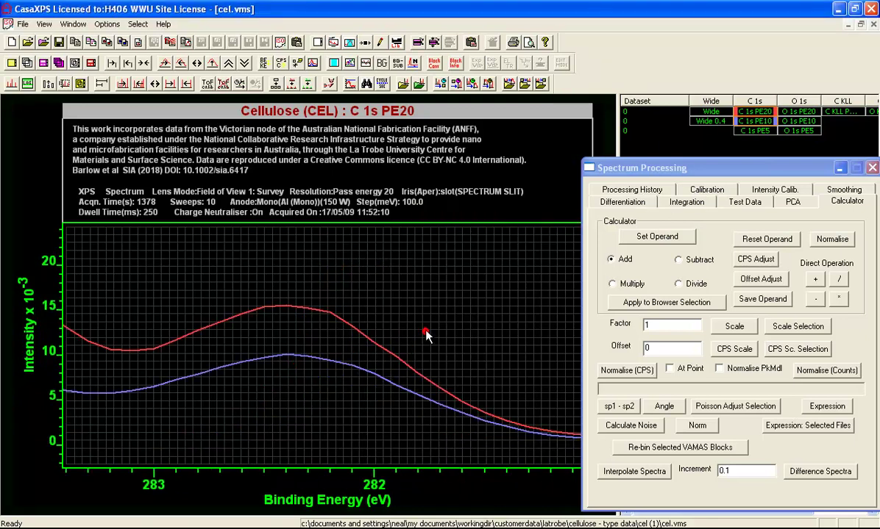
pyautogui.click(413, 63)
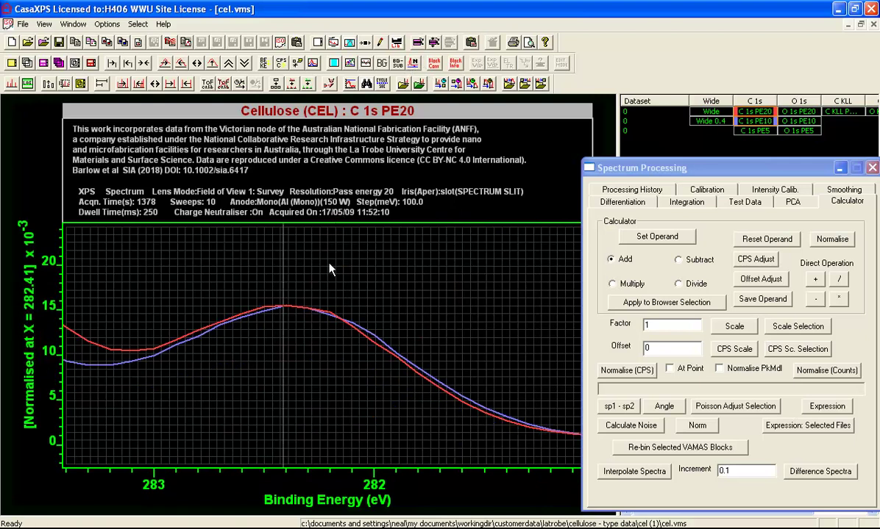
pyautogui.click(295, 310)
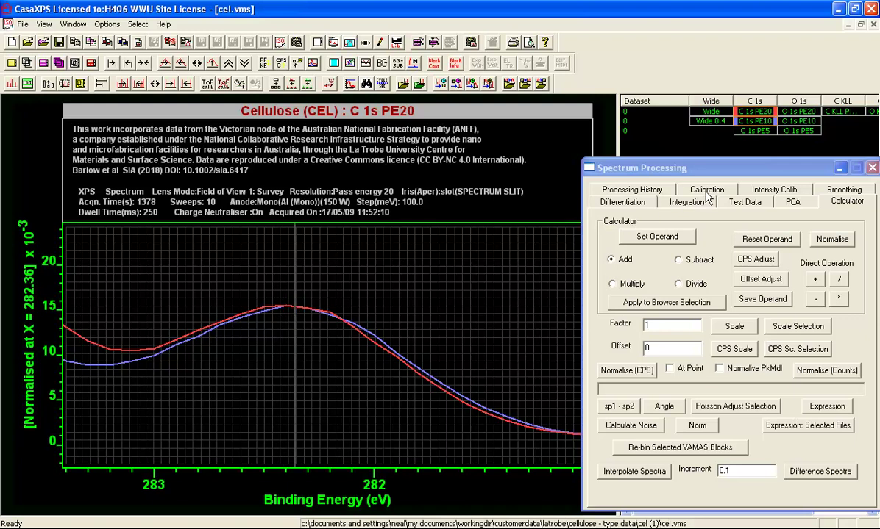
# Calibrate energy from measured 282.445 to true 282.414 eV, then zoom on the aligned peaks.
pyautogui.click(666, 188)
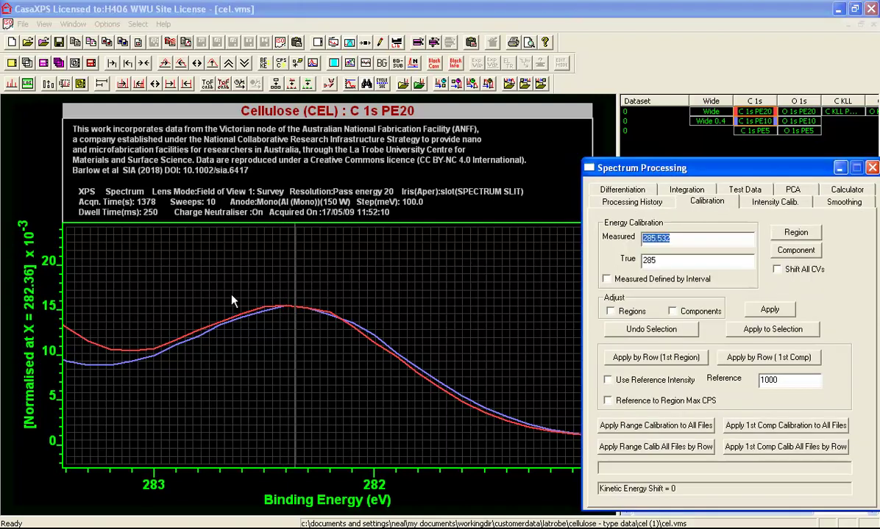
pyautogui.click(209, 64)
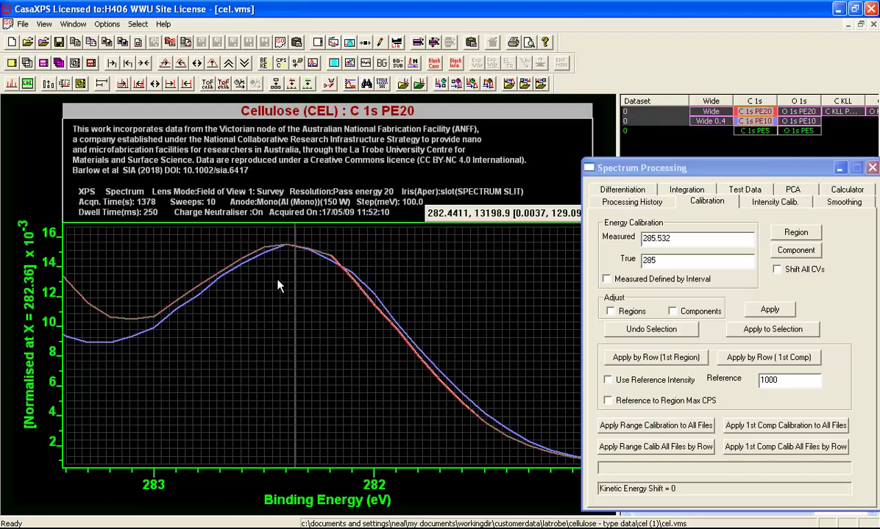
pyautogui.moveTo(279, 285)
pyautogui.mouseDown()
pyautogui.moveTo(312, 284)
pyautogui.moveTo(243, 284)
pyautogui.moveTo(323, 285)
pyautogui.moveTo(286, 286)
pyautogui.mouseUp()
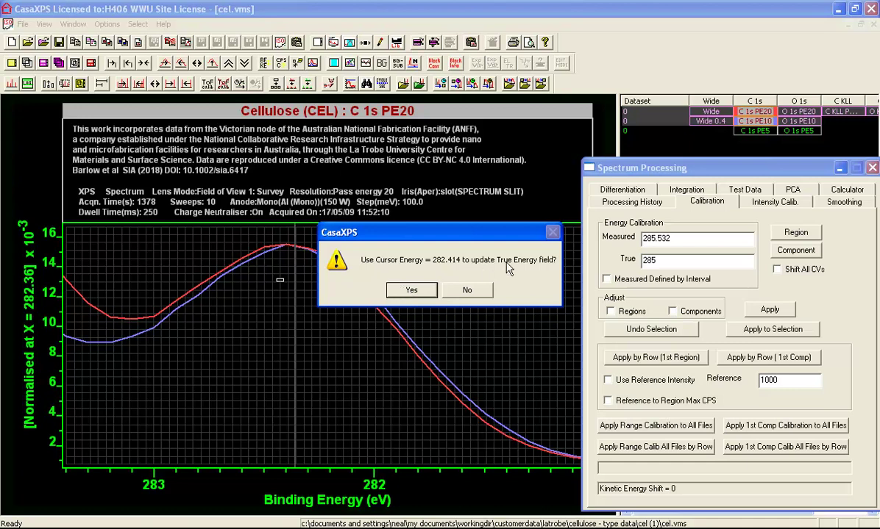
pyautogui.click(392, 289)
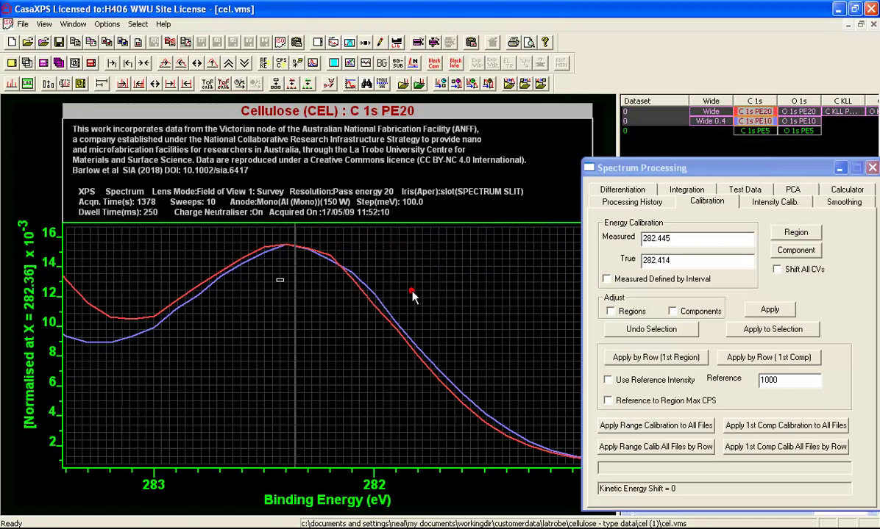
pyautogui.click(650, 235)
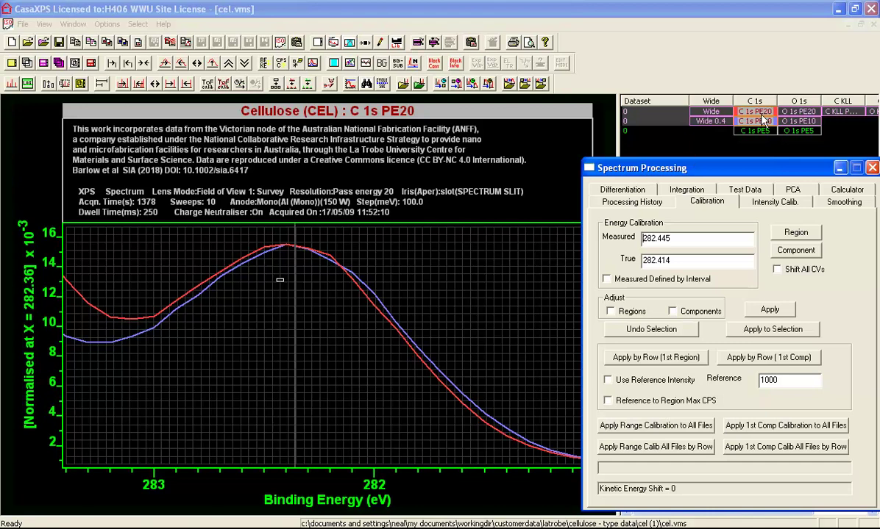
pyautogui.click(765, 309)
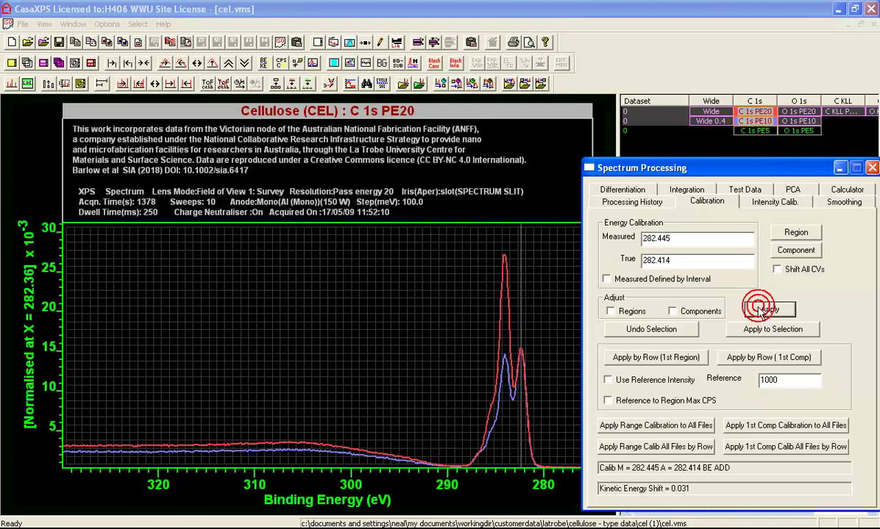
pyautogui.moveTo(463, 251); pyautogui.dragTo(564, 444)
pyautogui.click(543, 384)
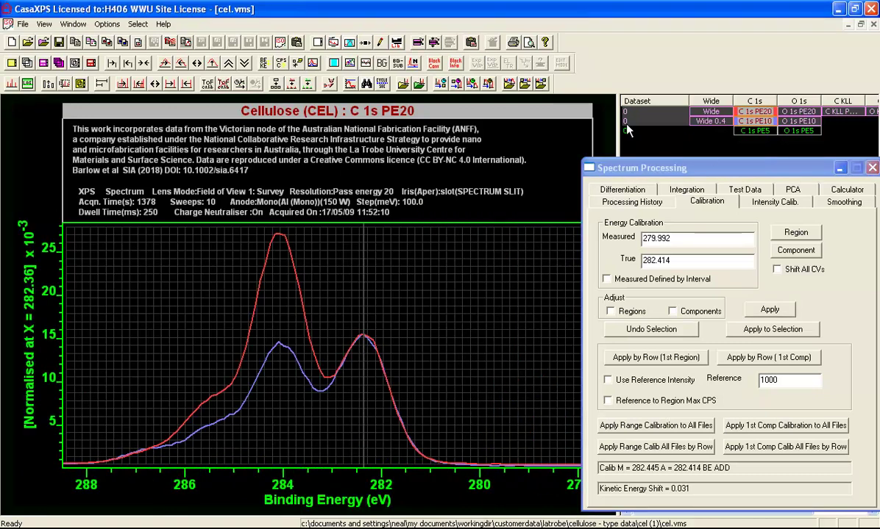
# Create a new document and copy processed-only C 1s PE20 and PE10 blocks into it.
pyautogui.click(12, 42)
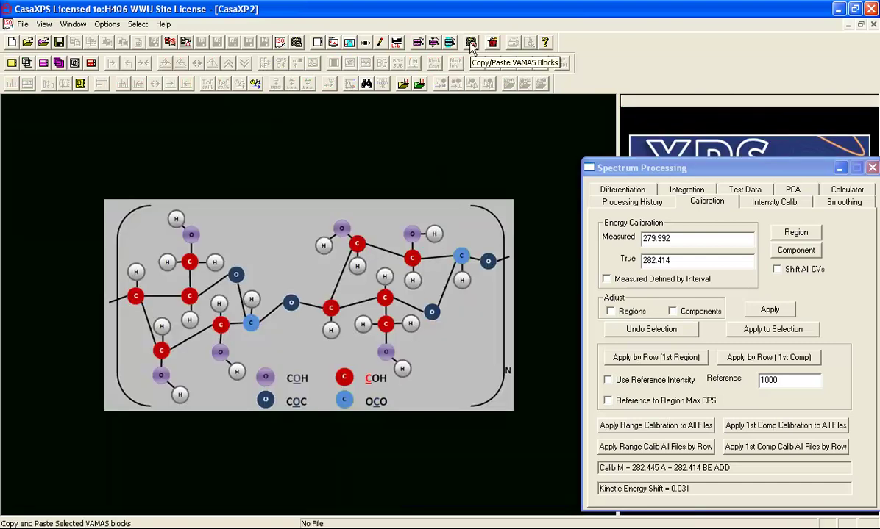
pyautogui.click(471, 42)
pyautogui.click(276, 167)
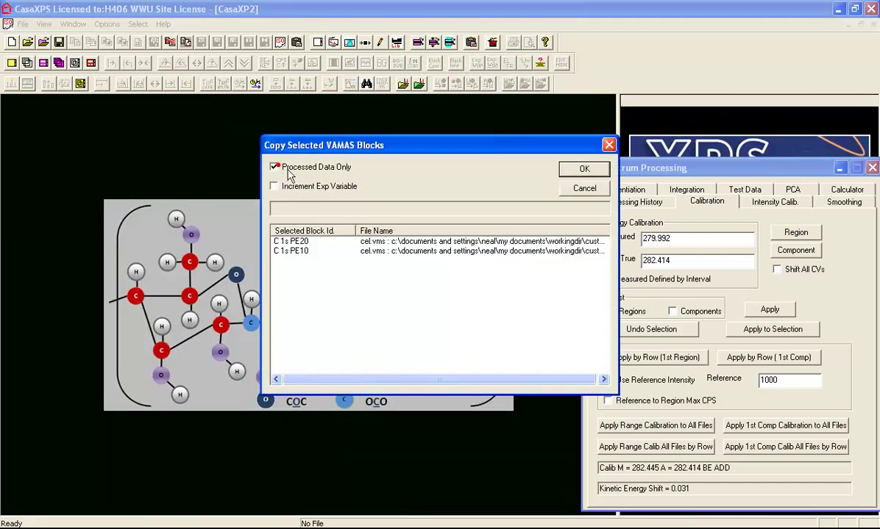
pyautogui.click(580, 170)
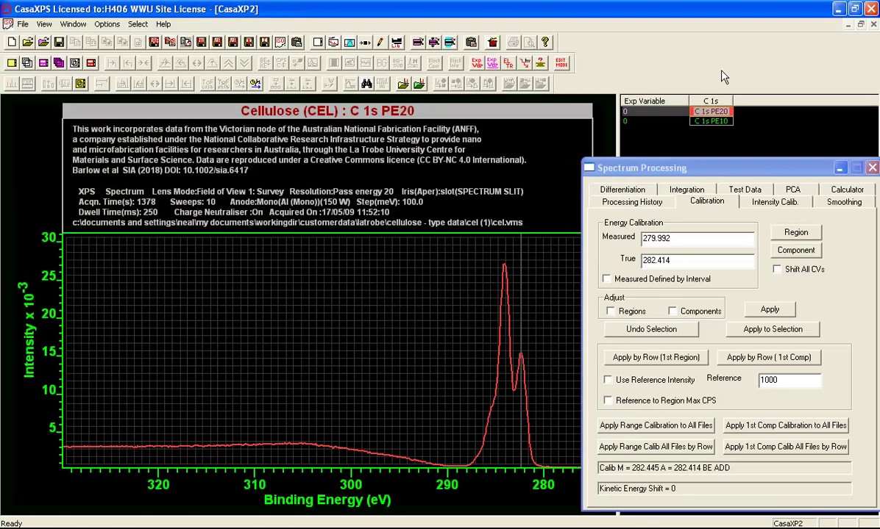
# Overlay the two copied C 1s spectra and zoom onto their peaks.
pyautogui.click(661, 100)
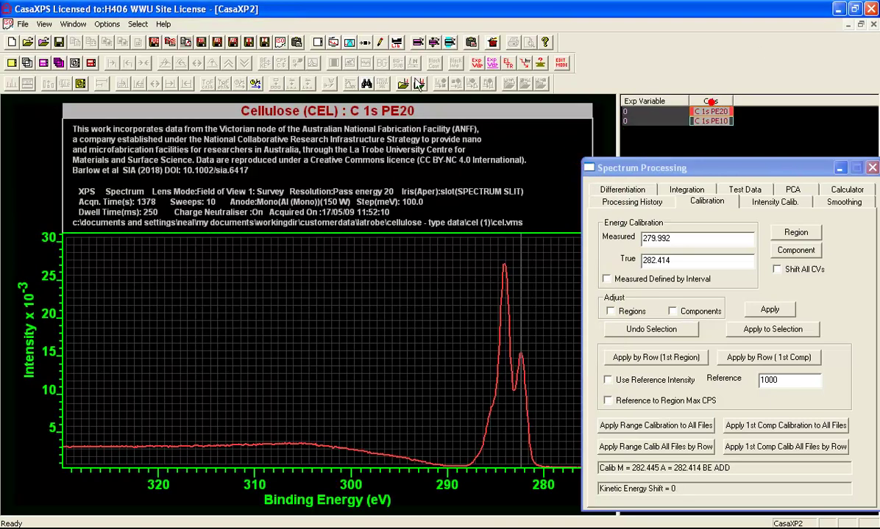
pyautogui.click(26, 63)
pyautogui.moveTo(460, 250); pyautogui.dragTo(525, 419)
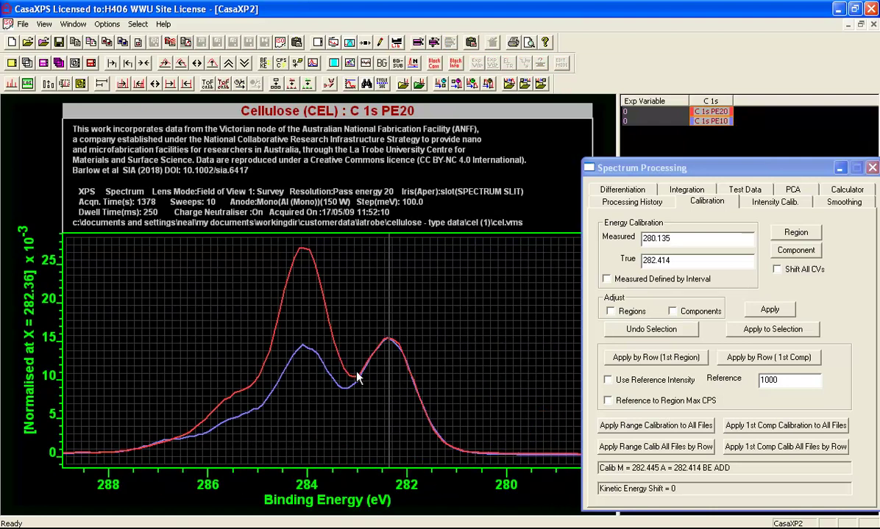
pyautogui.click(846, 189)
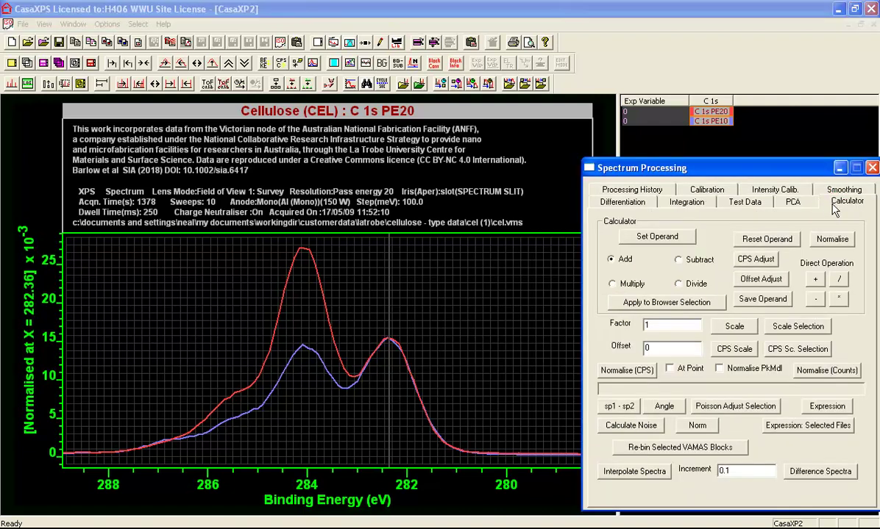
# Compute interpolated difference spectra between the two C 1s spectra and view steps 2.4 and 24.2.
pyautogui.click(808, 474)
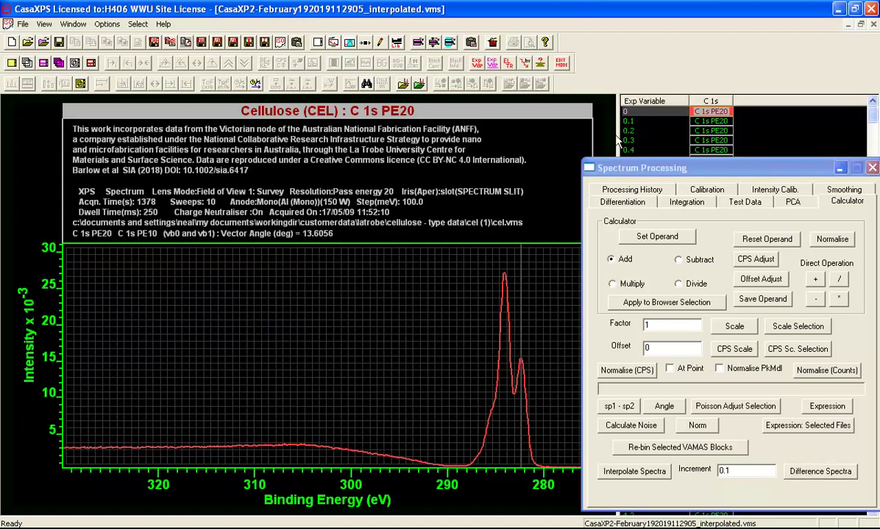
pyautogui.moveTo(618, 136); pyautogui.dragTo(375, 134)
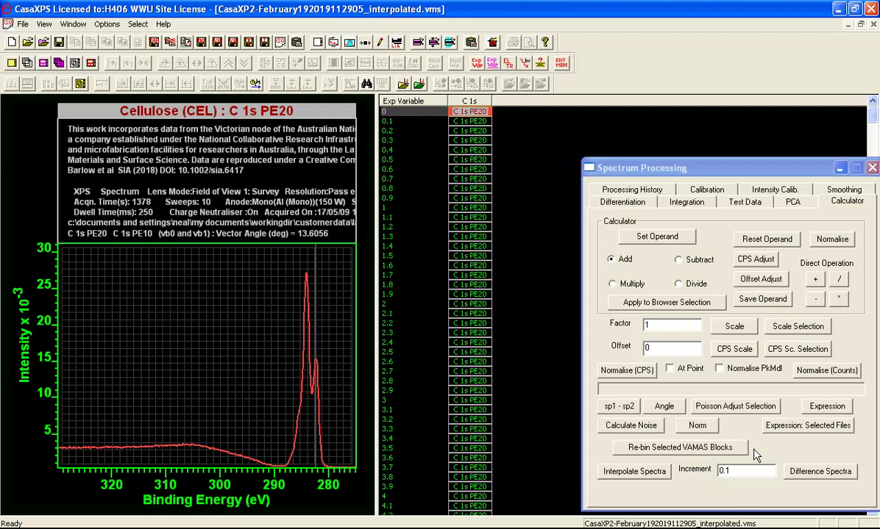
pyautogui.click(813, 472)
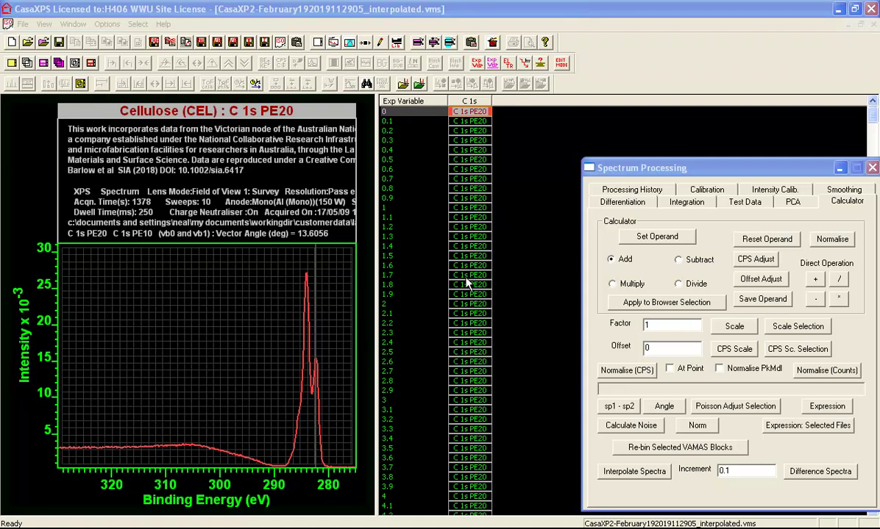
pyautogui.click(473, 344)
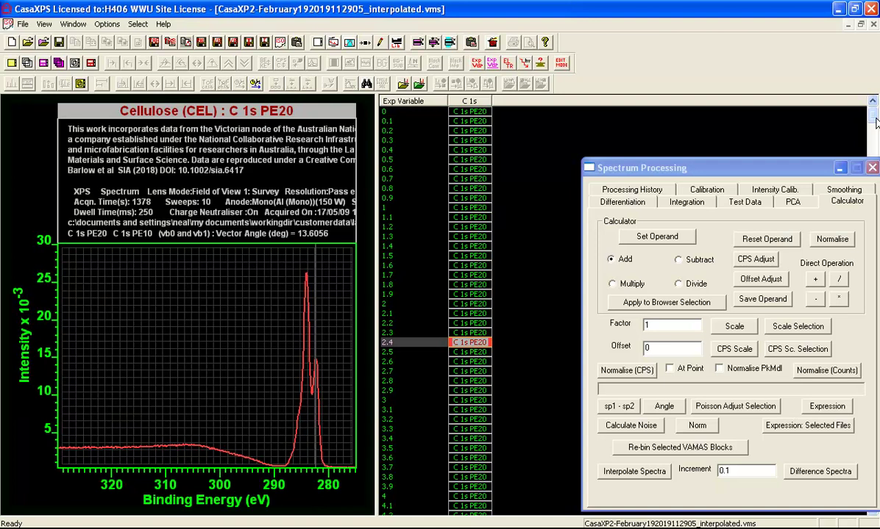
pyautogui.moveTo(875, 123); pyautogui.dragTo(875, 199)
pyautogui.click(471, 362)
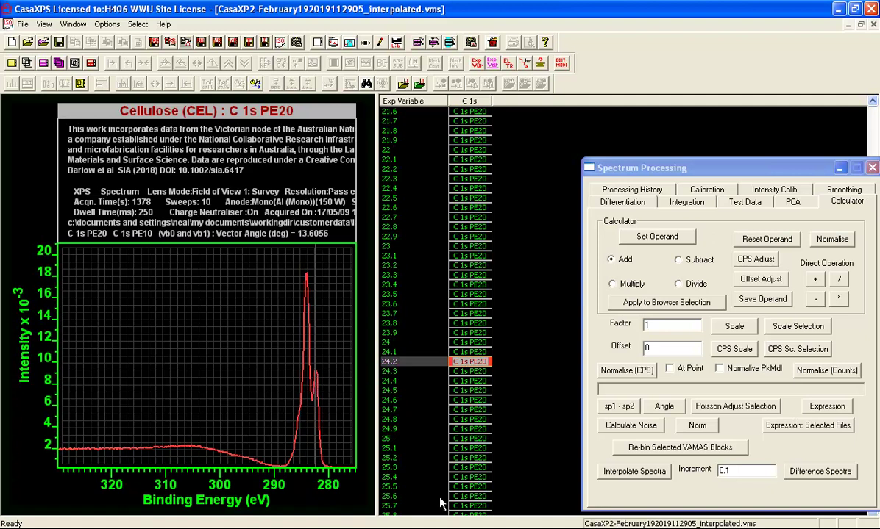
# Zoom on the C 1s peak and step through interpolated spectra to settle on step 59.
pyautogui.moveTo(798, 168)
pyautogui.mouseDown()
pyautogui.moveTo(760, 161)
pyautogui.moveTo(788, 164)
pyautogui.mouseUp()
pyautogui.moveTo(869, 198); pyautogui.dragTo(873, 335)
pyautogui.click(470, 371)
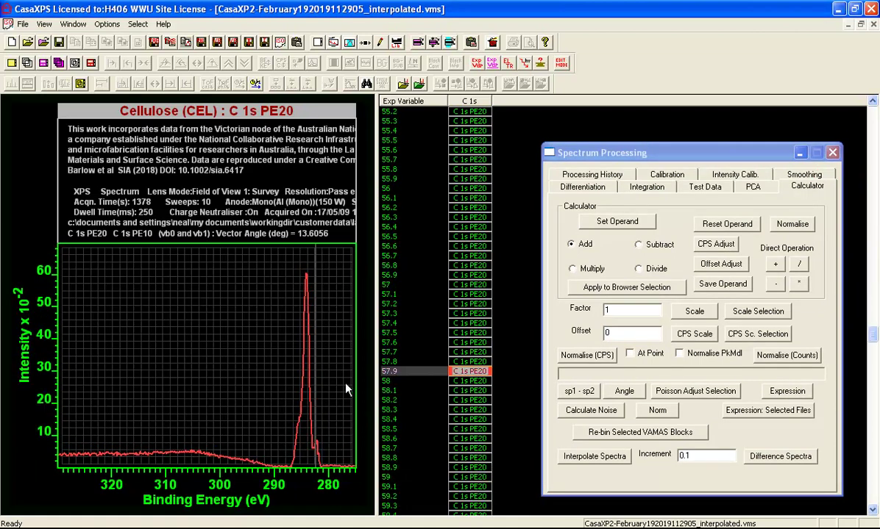
pyautogui.moveTo(269, 263); pyautogui.dragTo(345, 468)
pyautogui.click(319, 425)
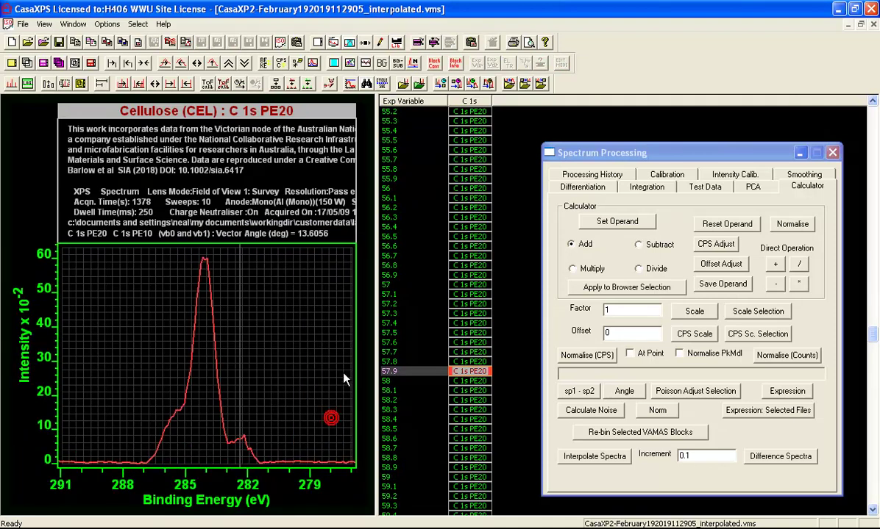
pyautogui.press('Down')
pyautogui.press('Down')
pyautogui.press('Down')
pyautogui.press('Down')
pyautogui.press('Down')
pyautogui.press('Down')
pyautogui.press('Down')
pyautogui.press('Down')
pyautogui.press('Down')
pyautogui.press('Down')
pyautogui.press('Down')
pyautogui.press('Down')
pyautogui.press('Down')
pyautogui.press('Down')
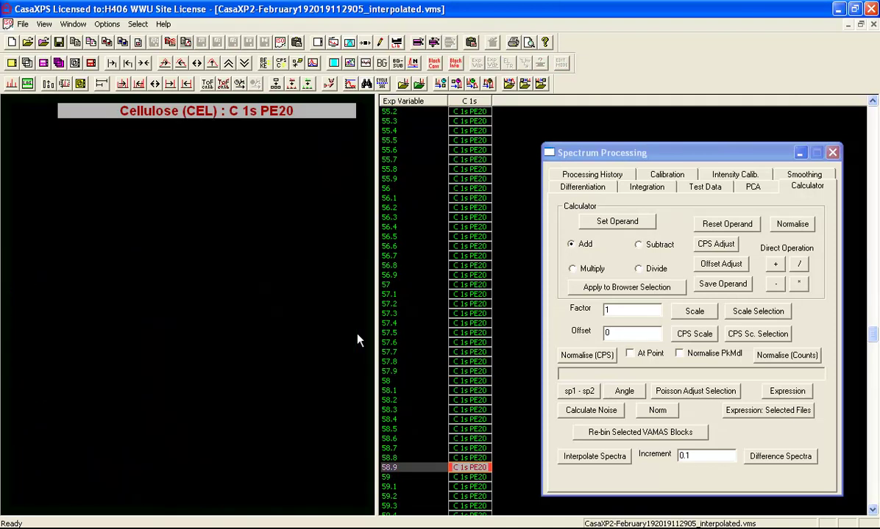
pyautogui.press('Down')
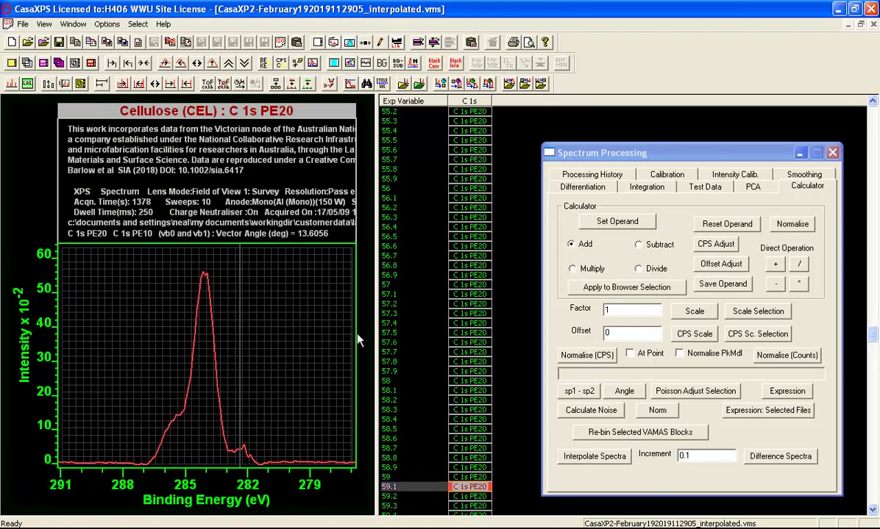
pyautogui.press('Up')
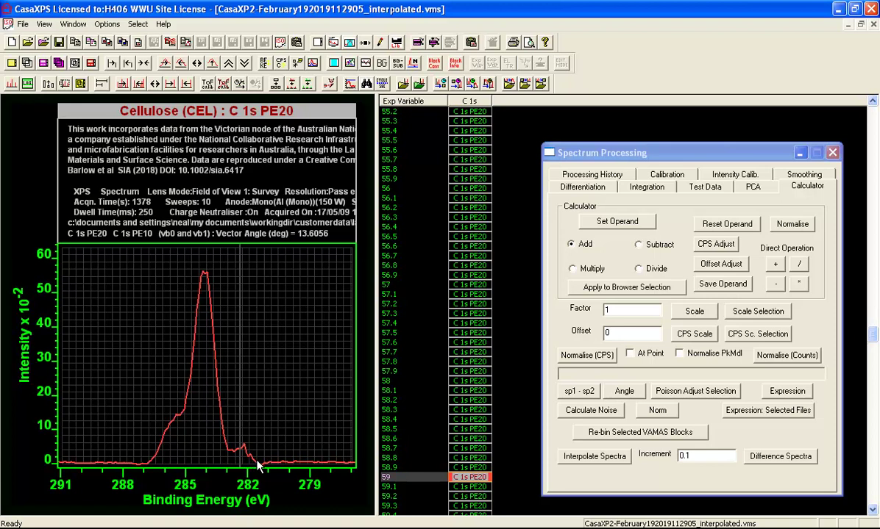
pyautogui.click(752, 186)
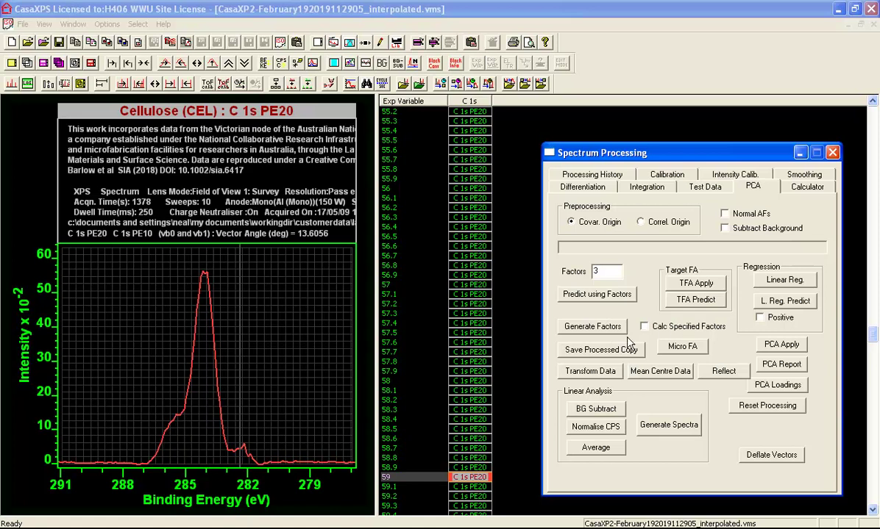
# Save a processed copy of the step-59 difference spectrum as a new C 1s2 block.
pyautogui.click(607, 350)
pyautogui.click(816, 222)
pyautogui.click(513, 111)
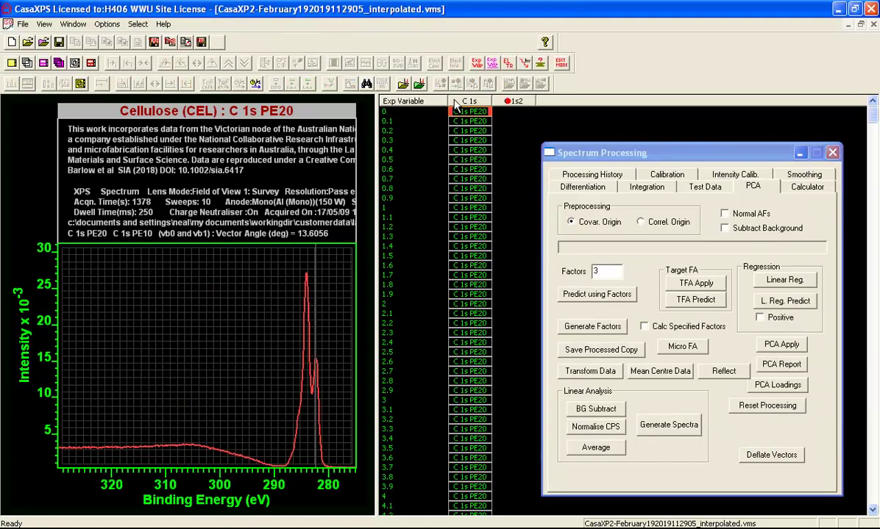
pyautogui.click(42, 76)
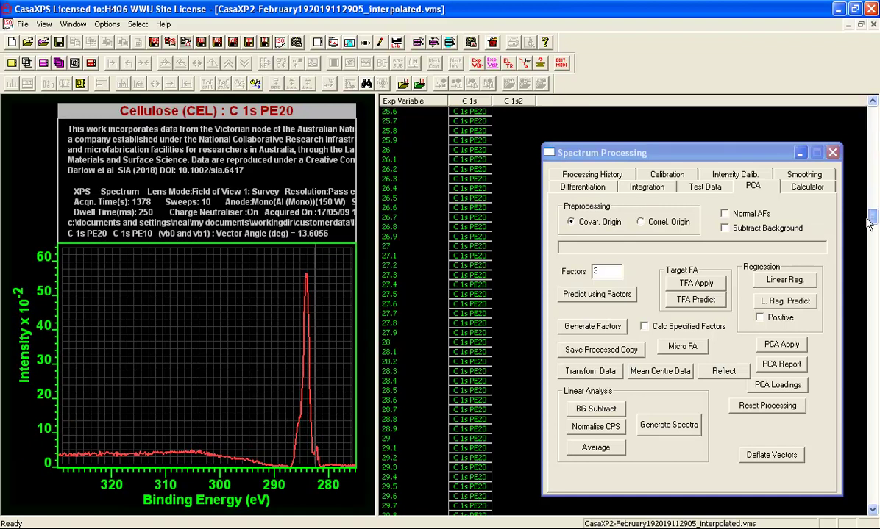
pyautogui.moveTo(871, 109); pyautogui.dragTo(862, 351)
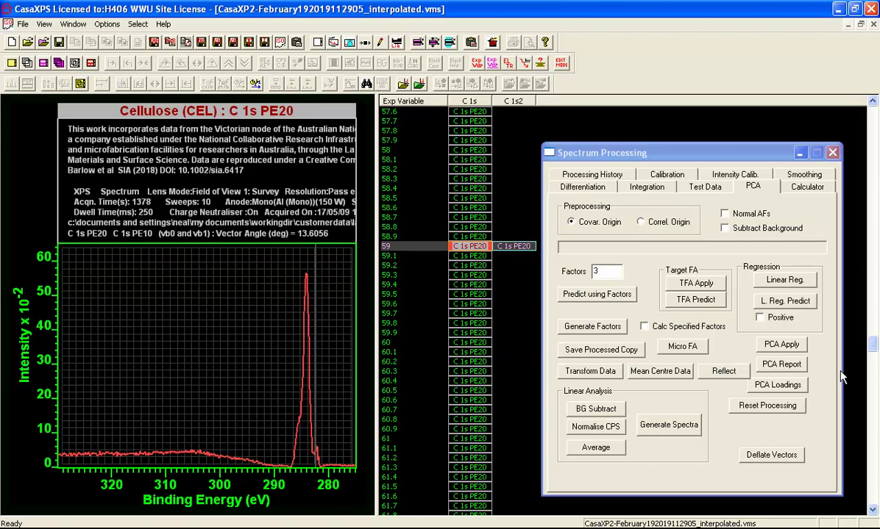
pyautogui.moveTo(873, 343); pyautogui.dragTo(874, 366)
# Browse interpolated spectra from step 65.5 to 76.1, zoom on the peak, and settle on step 76.3.
pyautogui.click(464, 315)
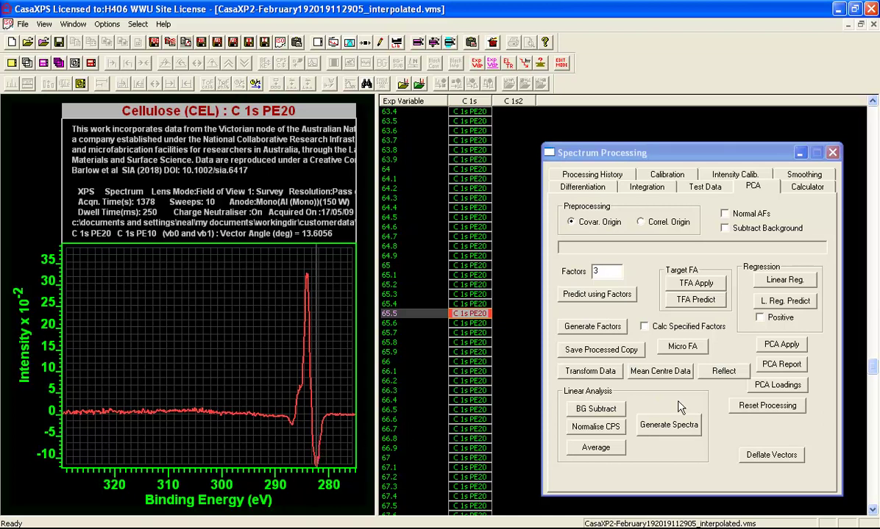
pyautogui.moveTo(873, 372); pyautogui.dragTo(873, 396)
pyautogui.click(475, 363)
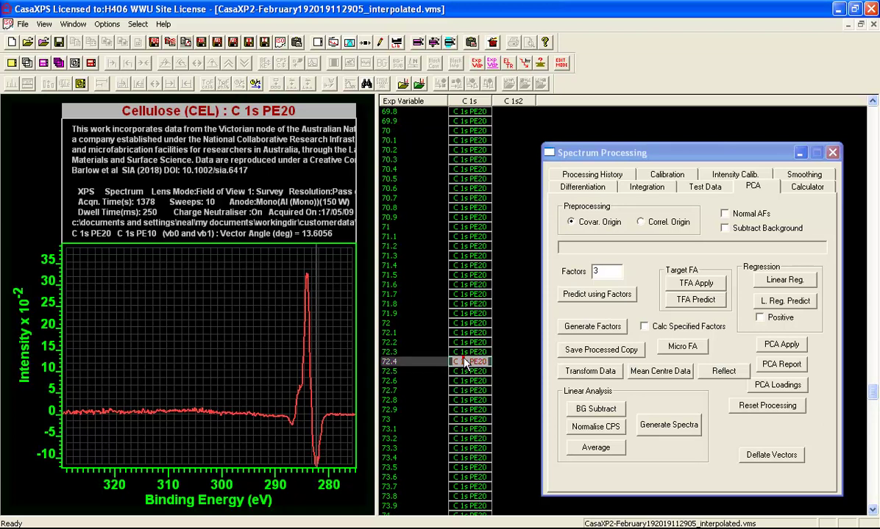
pyautogui.click(464, 434)
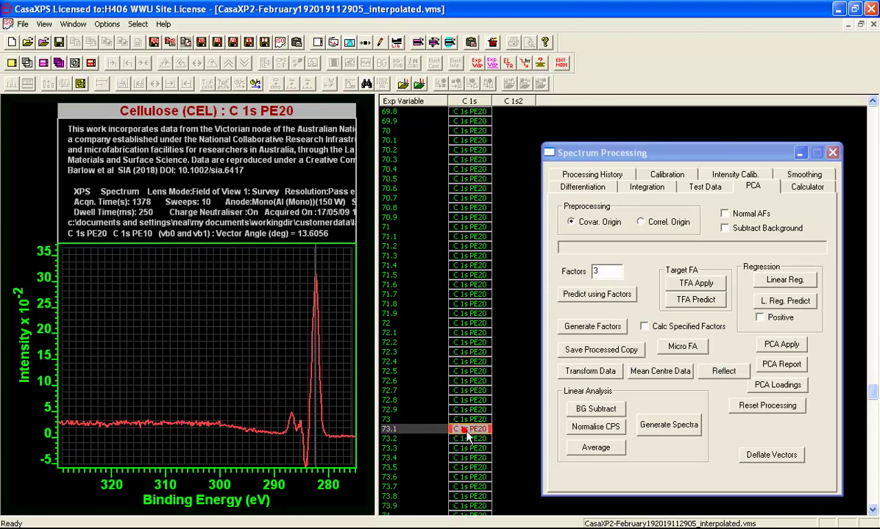
pyautogui.click(465, 477)
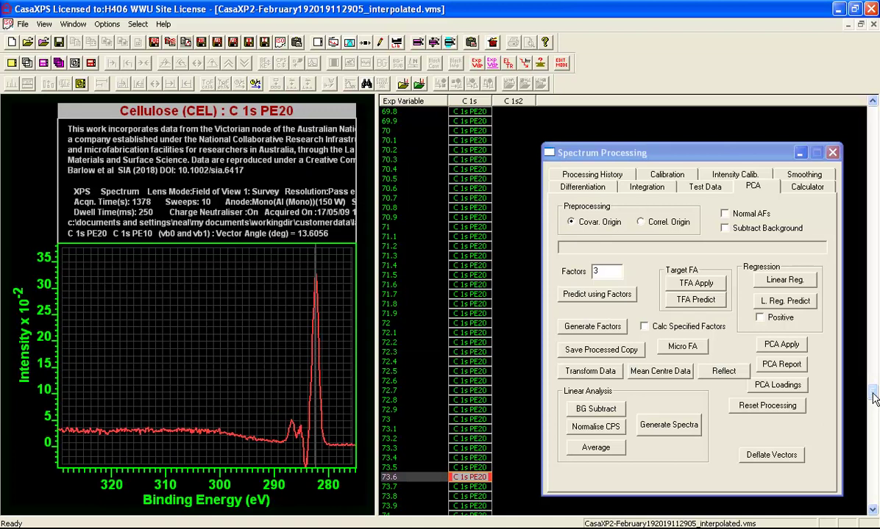
pyautogui.scroll(-10, 476, 397)
pyautogui.click(455, 421)
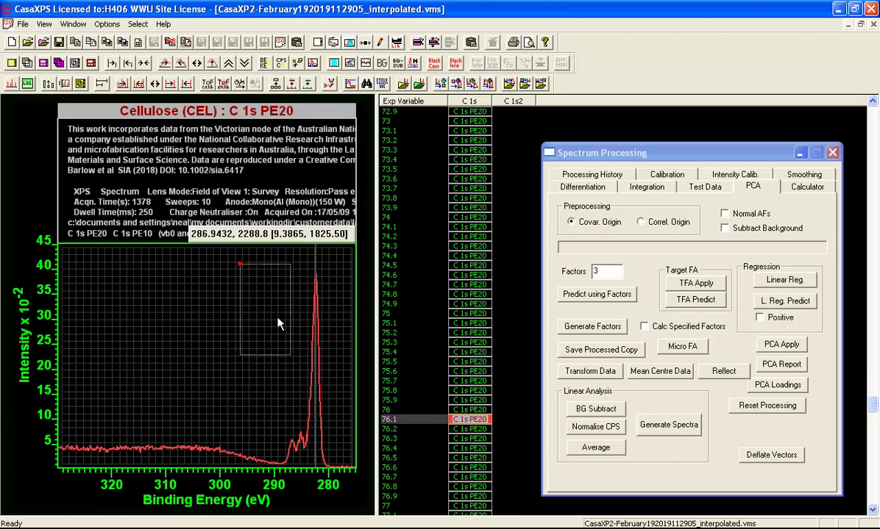
pyautogui.click(343, 444)
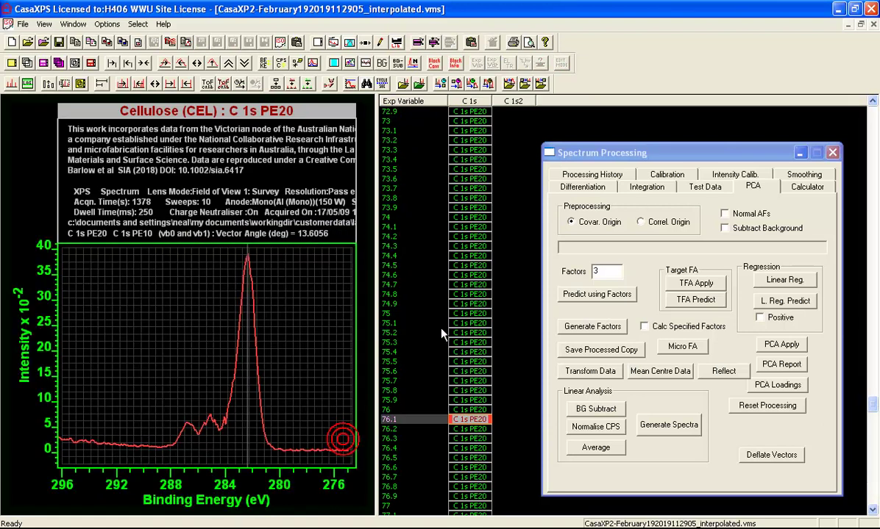
pyautogui.press('Down')
pyautogui.press('Down')
pyautogui.press('Down')
pyautogui.press('Down')
pyautogui.press('Down')
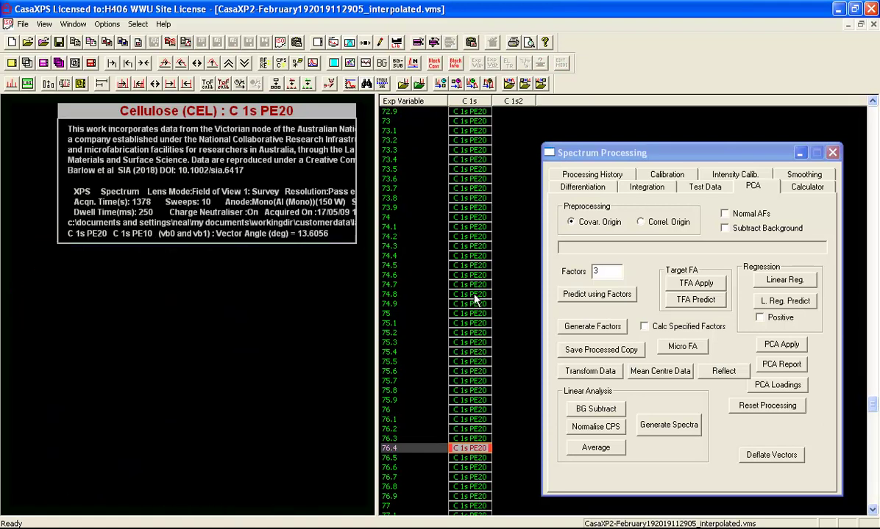
pyautogui.press('Up')
pyautogui.press('Up')
pyautogui.press('Up')
pyautogui.press('Up')
pyautogui.press('Up')
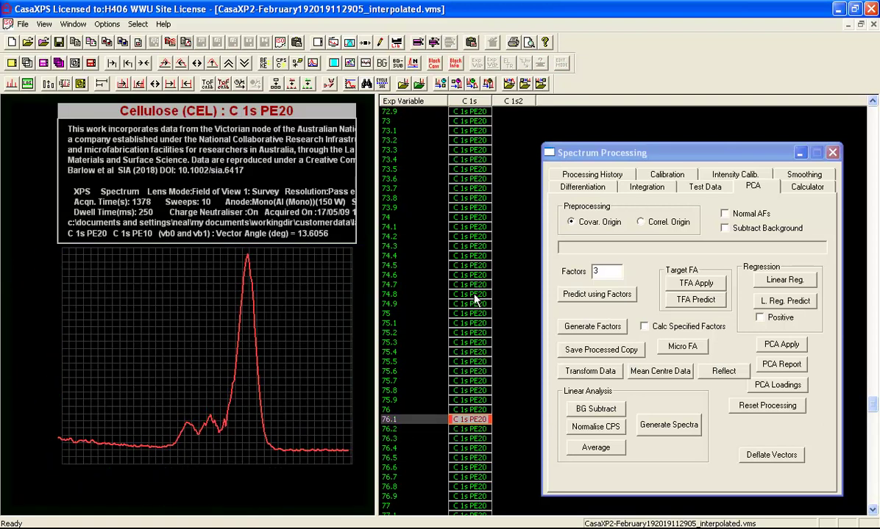
pyautogui.press('Down')
pyautogui.press('Down')
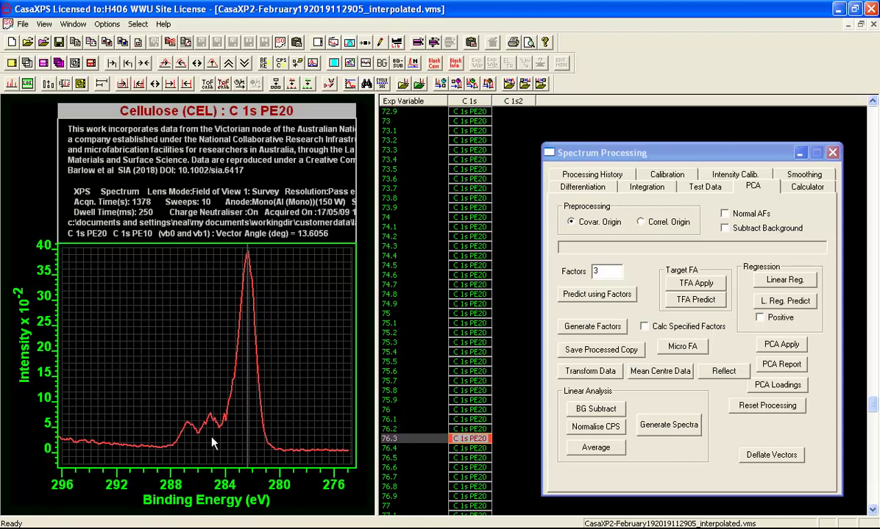
# Save the step-76.3 spectrum as a new C 1s3 block and overlay both difference spectra.
pyautogui.click(592, 349)
pyautogui.click(835, 223)
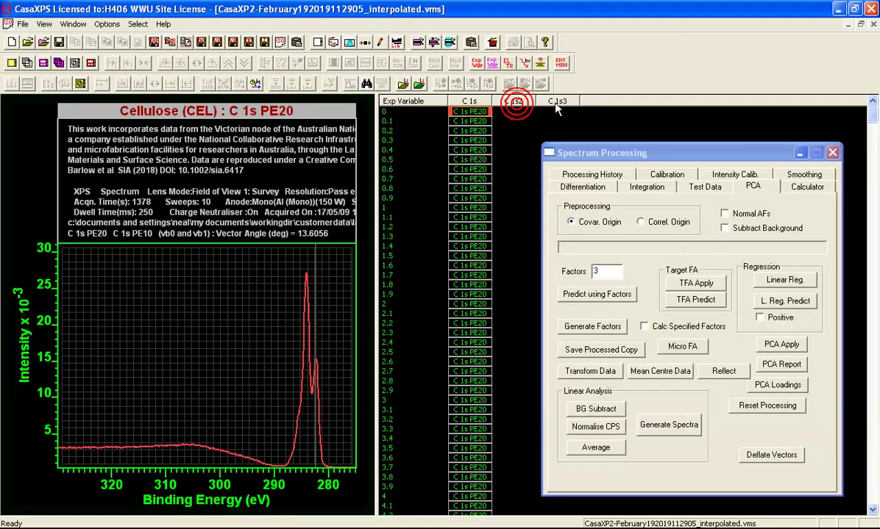
pyautogui.click(27, 63)
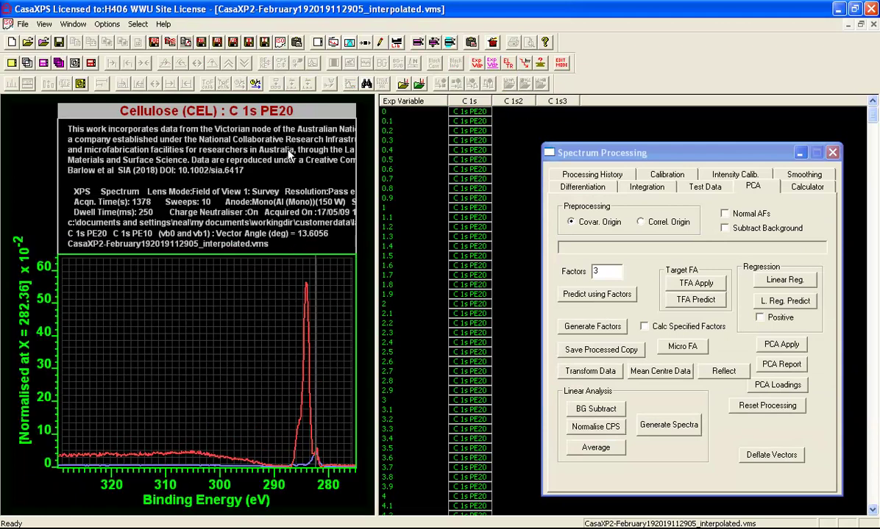
# Show the overlaid spectra at raw intensity, without normalisation, zoomed onto the C 1s peaks.
pyautogui.click(256, 289)
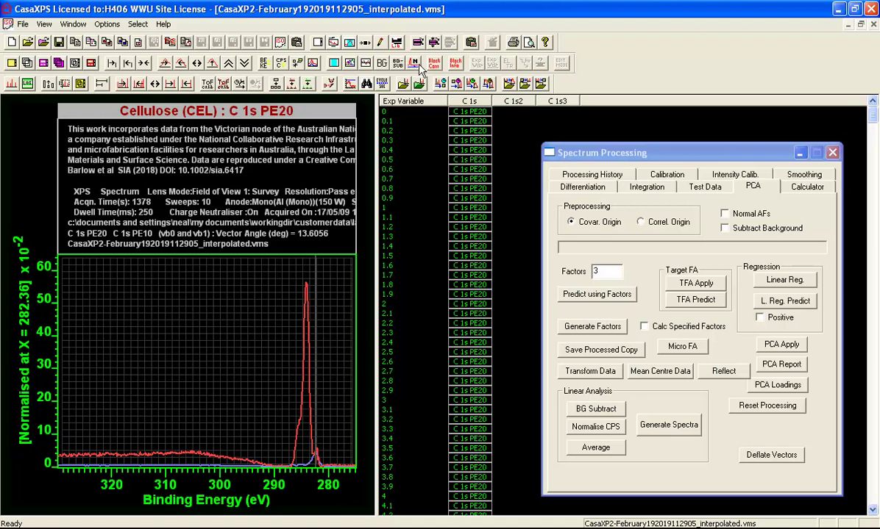
pyautogui.click(414, 66)
pyautogui.click(381, 63)
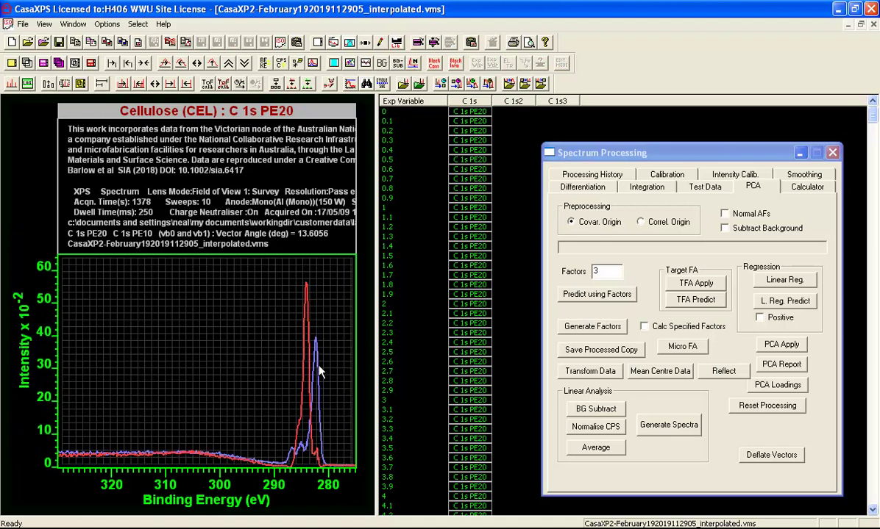
pyautogui.moveTo(277, 277)
pyautogui.mouseDown()
pyautogui.moveTo(337, 467)
pyautogui.moveTo(306, 410)
pyautogui.mouseUp()
pyautogui.click(306, 411)
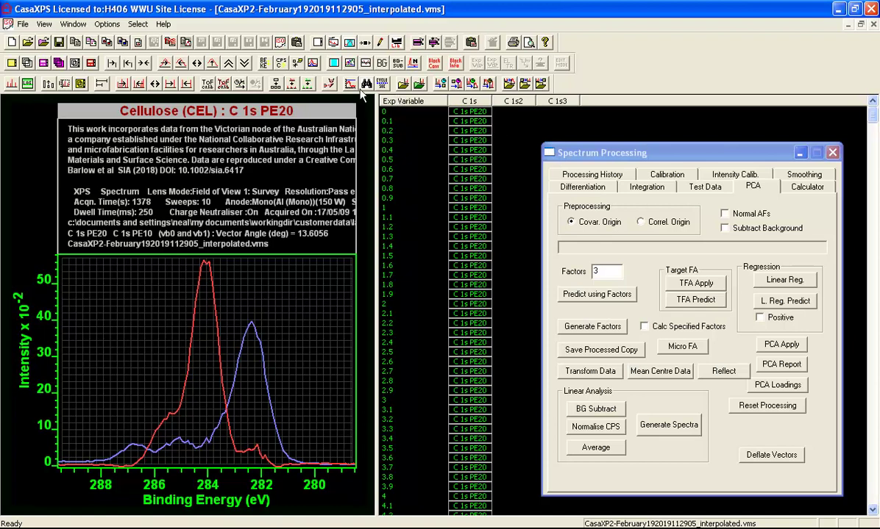
# Paste the two copied difference-spectrum blocks into the CasaXP2 cellulose file.
pyautogui.click(73, 25)
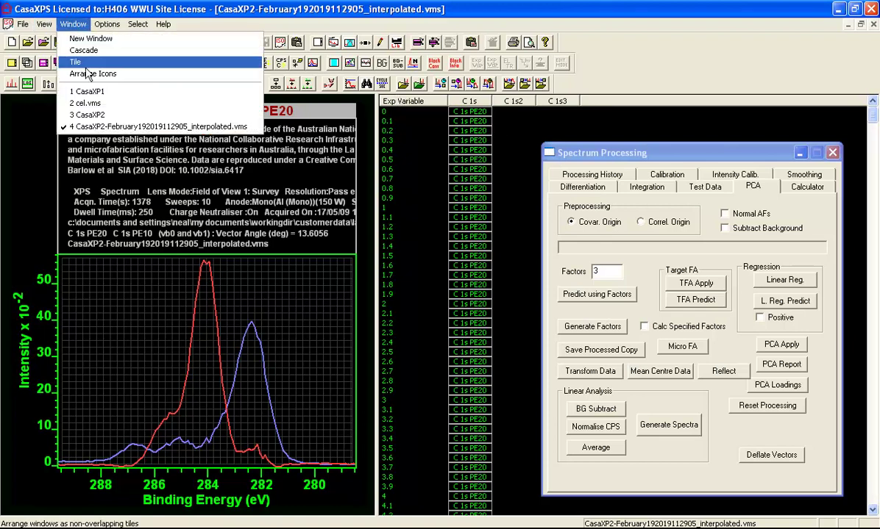
pyautogui.click(84, 115)
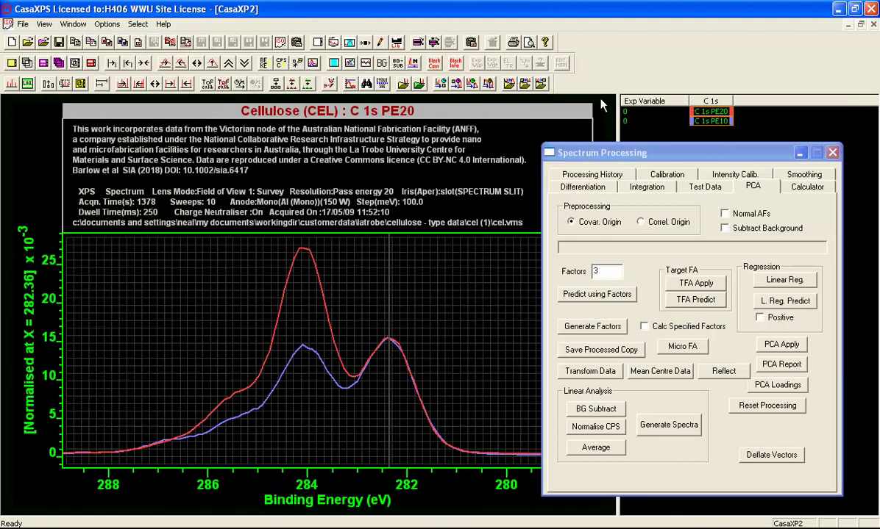
pyautogui.click(474, 44)
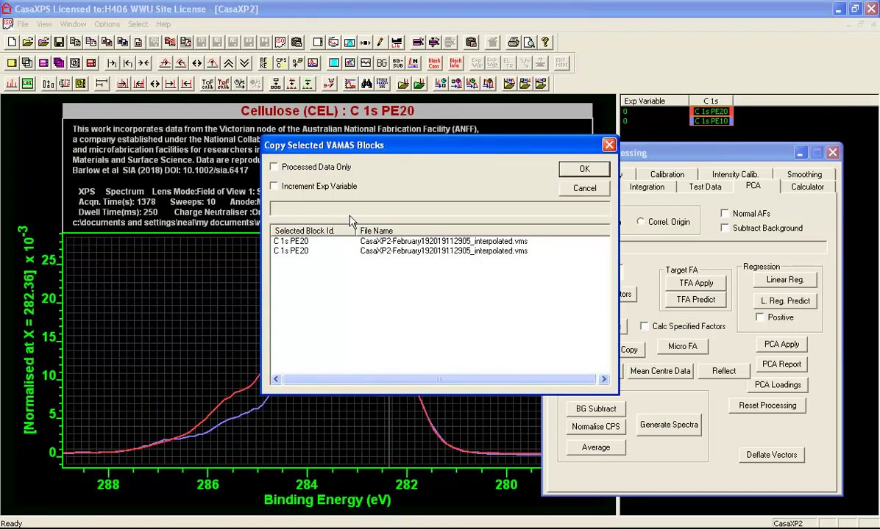
pyautogui.click(573, 168)
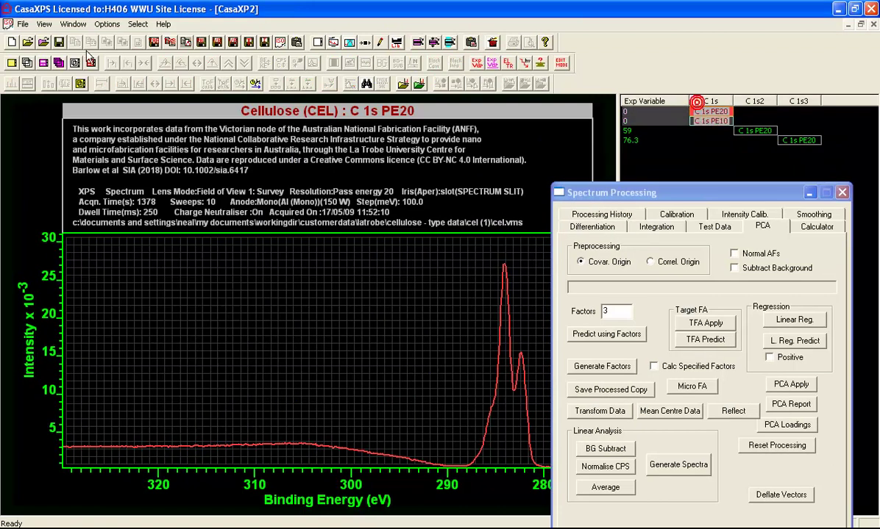
# Select the original C 1s PE20 and PE10 spectra together with the new C 1s2 and C 1s3 blocks.
pyautogui.click(697, 104)
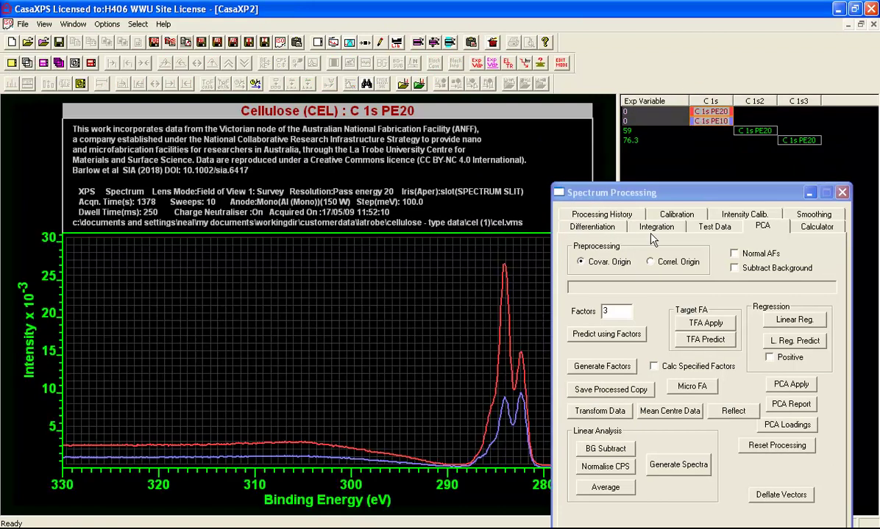
pyautogui.click(752, 132)
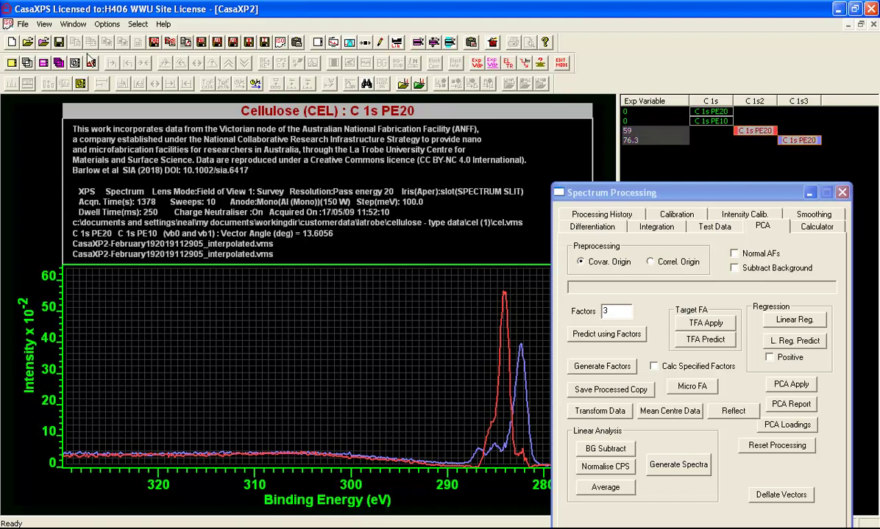
pyautogui.click(27, 64)
pyautogui.click(710, 101)
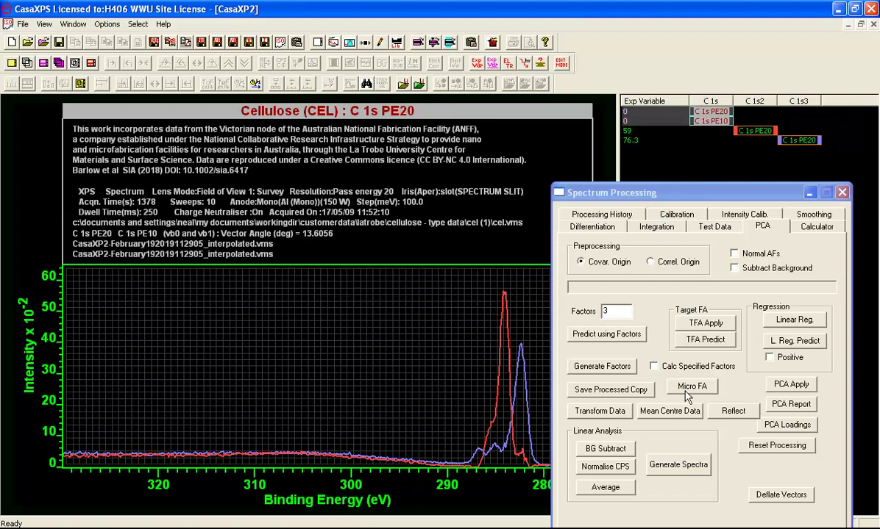
# Generate spectra from the difference vectors, overlay them and zoom into the C 1s region.
pyautogui.click(678, 464)
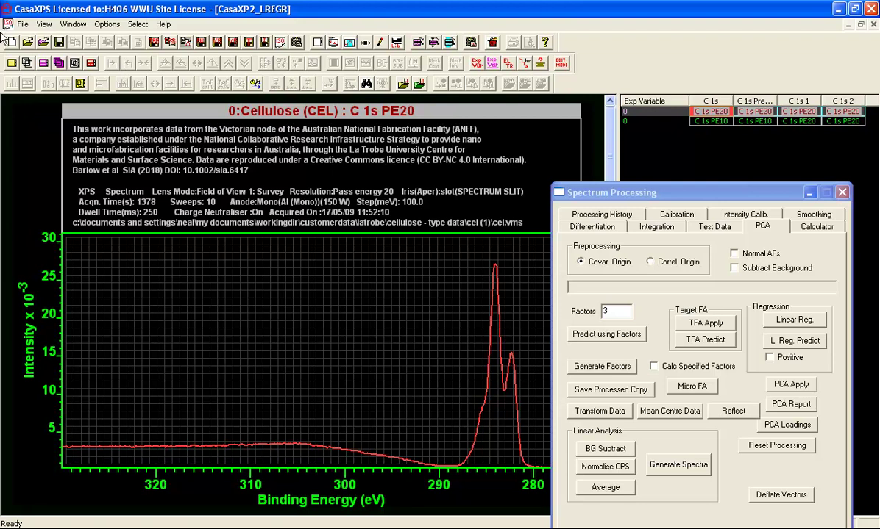
pyautogui.click(75, 63)
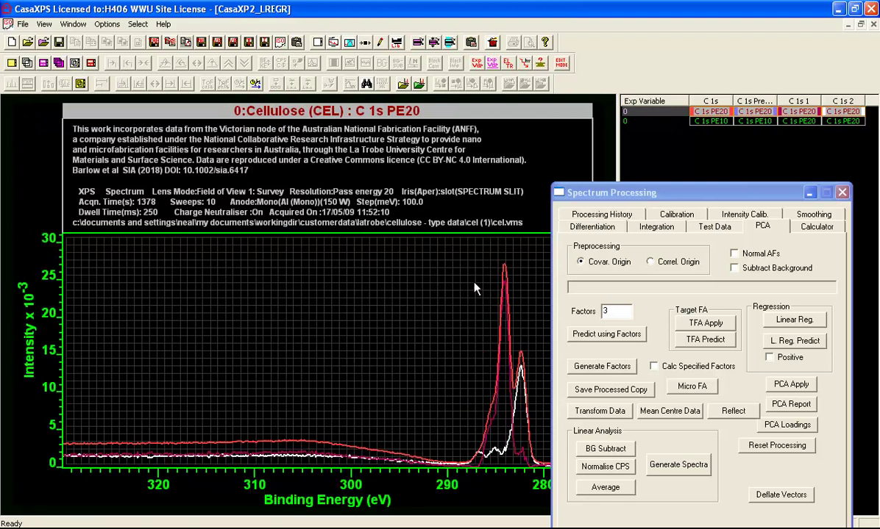
pyautogui.moveTo(437, 259); pyautogui.dragTo(548, 485)
pyautogui.click(509, 402)
# Display the C 1s PE10 spectrum zoomed to about 292–278 eV.
pyautogui.moveTo(589, 196); pyautogui.dragTo(683, 189)
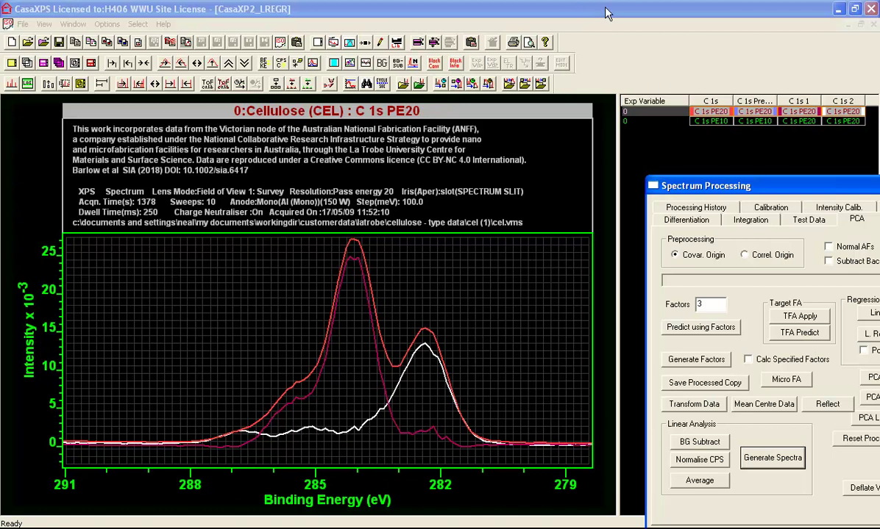
pyautogui.click(615, 111)
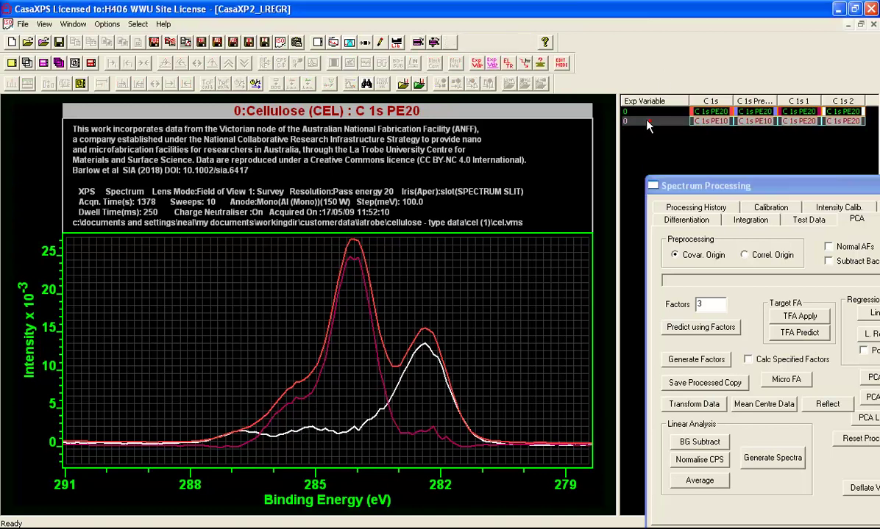
pyautogui.click(74, 63)
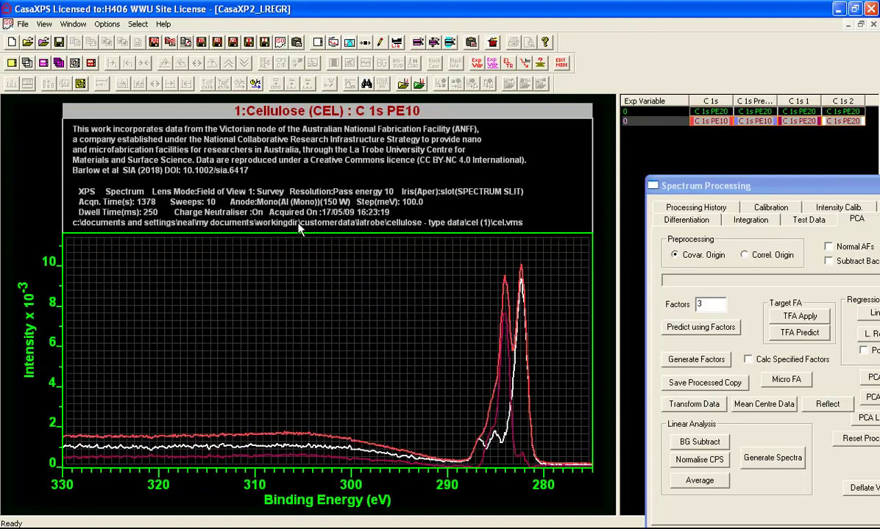
pyautogui.moveTo(421, 259); pyautogui.dragTo(564, 470)
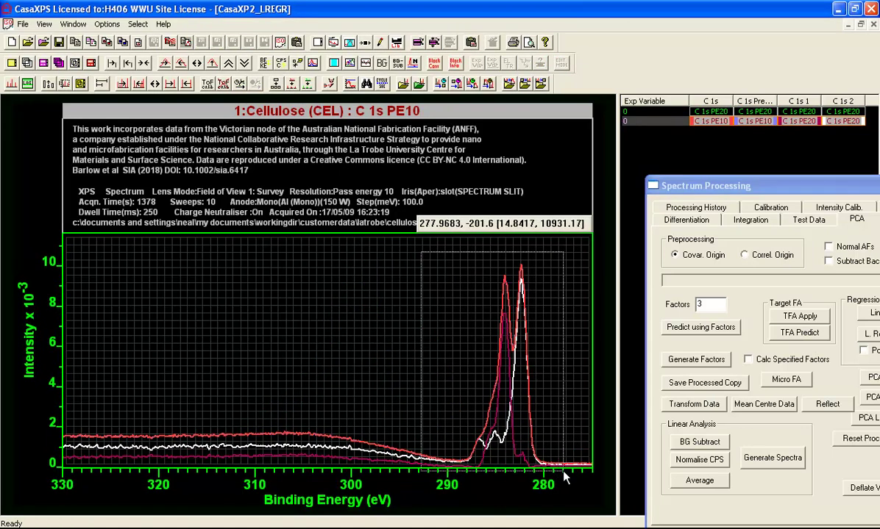
pyautogui.click(548, 417)
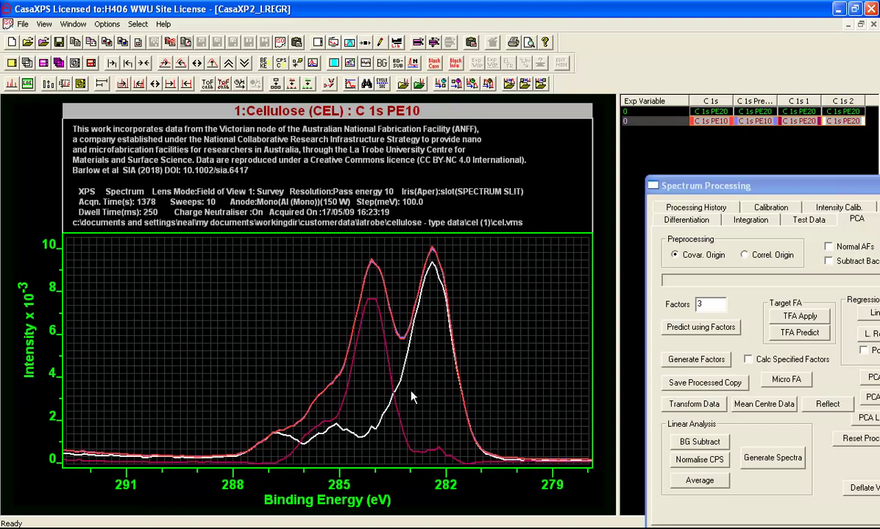
# Create a U 2 Tougaard region on the C 1s 2 peak spanning 290.66–278.84 eV.
pyautogui.click(838, 112)
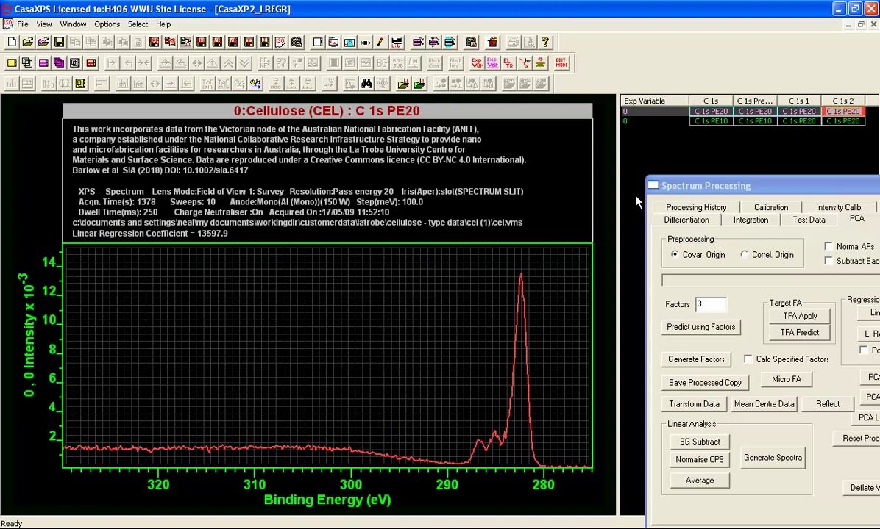
pyautogui.moveTo(439, 261); pyautogui.dragTo(546, 442)
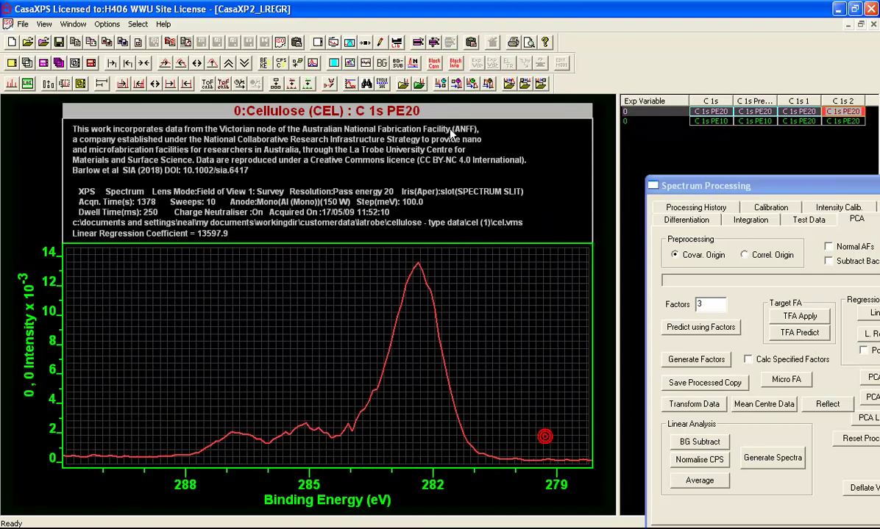
pyautogui.click(349, 42)
pyautogui.moveTo(353, 81); pyautogui.dragTo(637, 123)
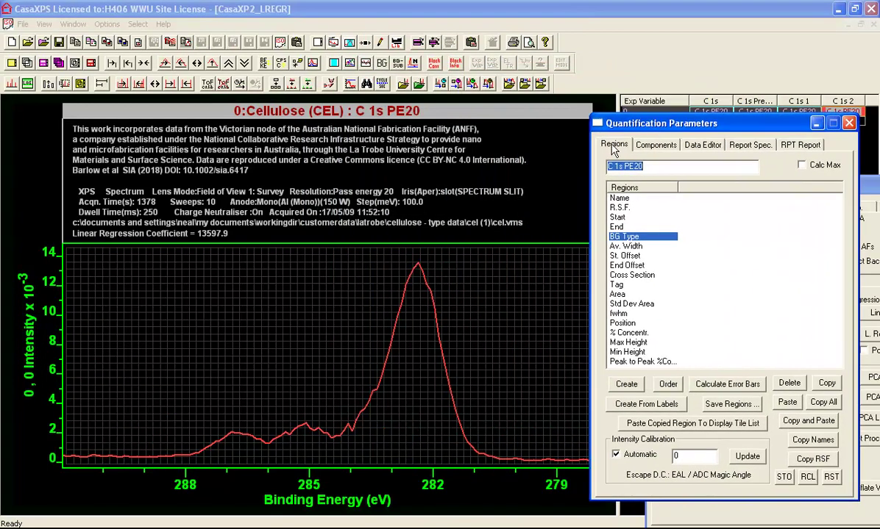
pyautogui.click(626, 384)
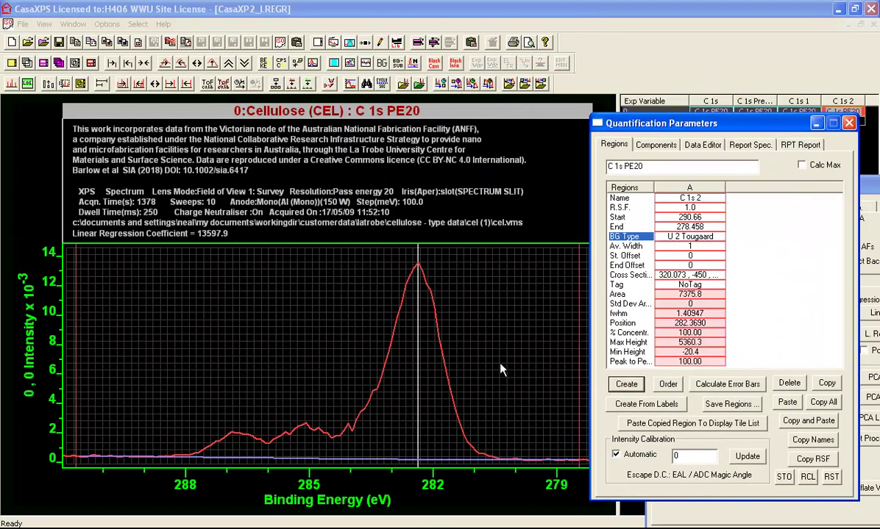
pyautogui.moveTo(568, 333); pyautogui.dragTo(564, 337)
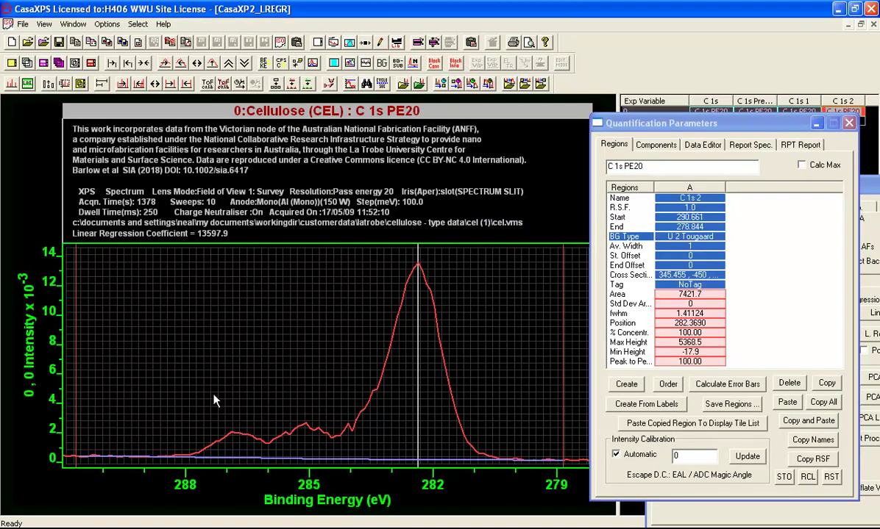
# Add a first synthetic component, narrowing it and placing it near 282.3 eV.
pyautogui.click(654, 144)
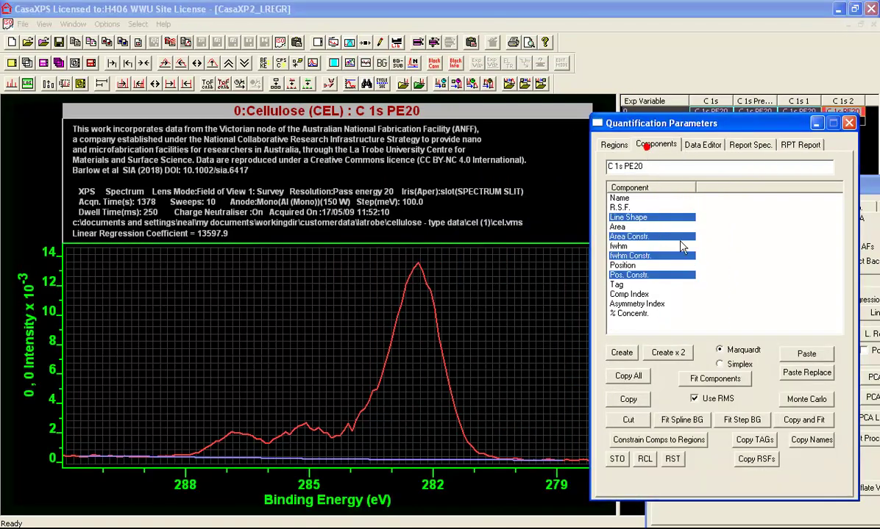
pyautogui.click(622, 354)
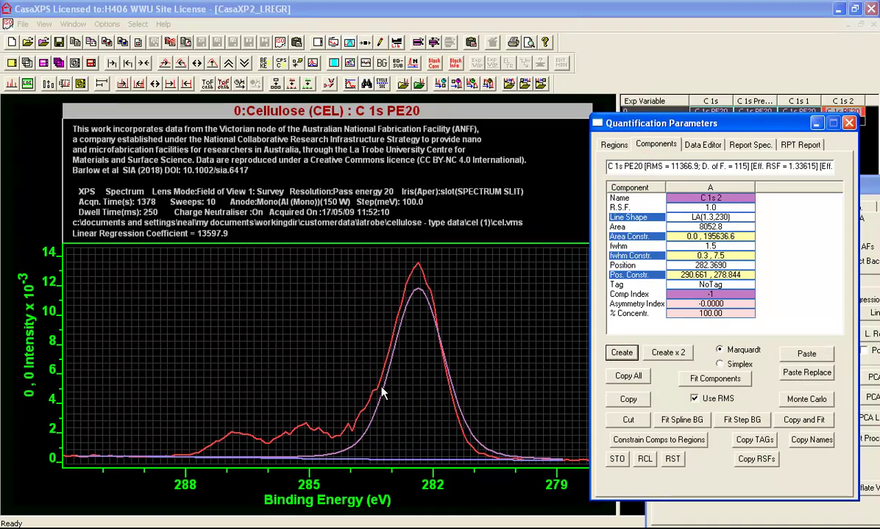
pyautogui.moveTo(382, 394); pyautogui.dragTo(403, 386)
pyautogui.moveTo(417, 284); pyautogui.dragTo(422, 285)
# Add three more components near 283.3, 285 and 286.9 eV, then fit without RMS.
pyautogui.click(622, 354)
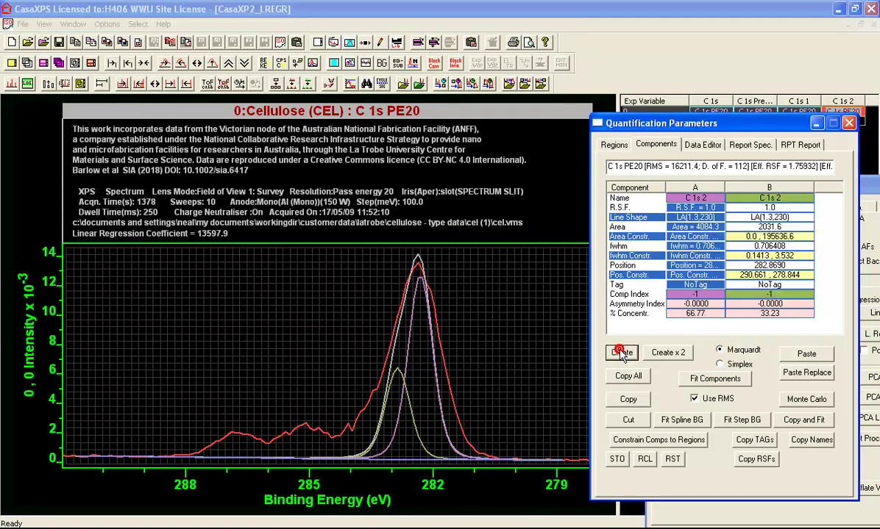
pyautogui.click(622, 354)
pyautogui.moveTo(383, 372)
pyautogui.mouseDown()
pyautogui.moveTo(294, 403)
pyautogui.moveTo(310, 422)
pyautogui.mouseUp()
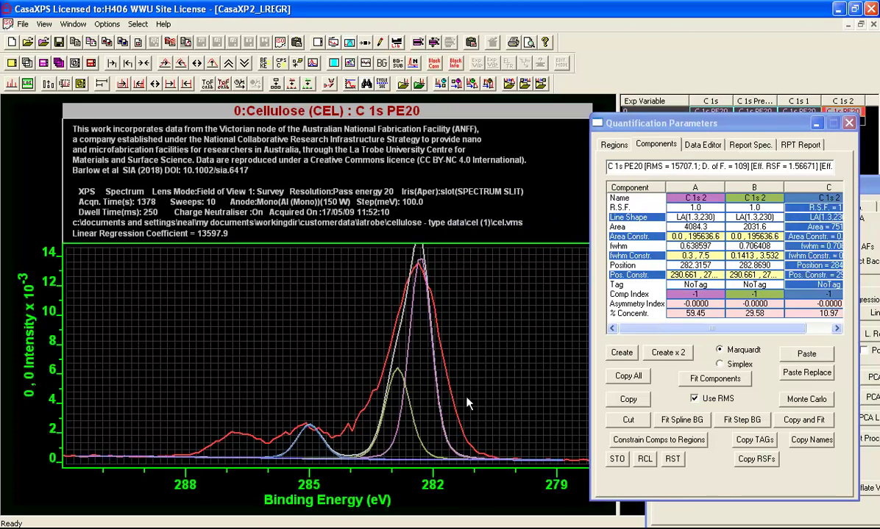
pyautogui.click(620, 353)
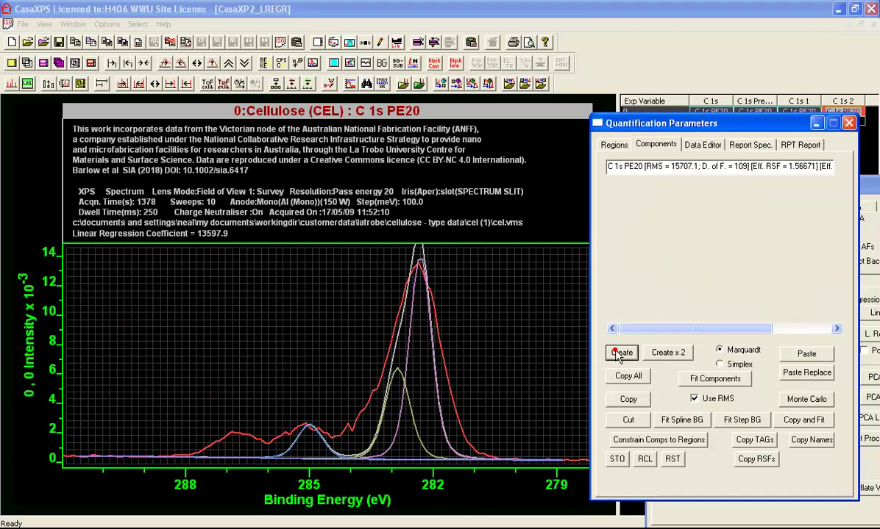
pyautogui.moveTo(443, 404); pyautogui.dragTo(226, 412)
pyautogui.click(710, 379)
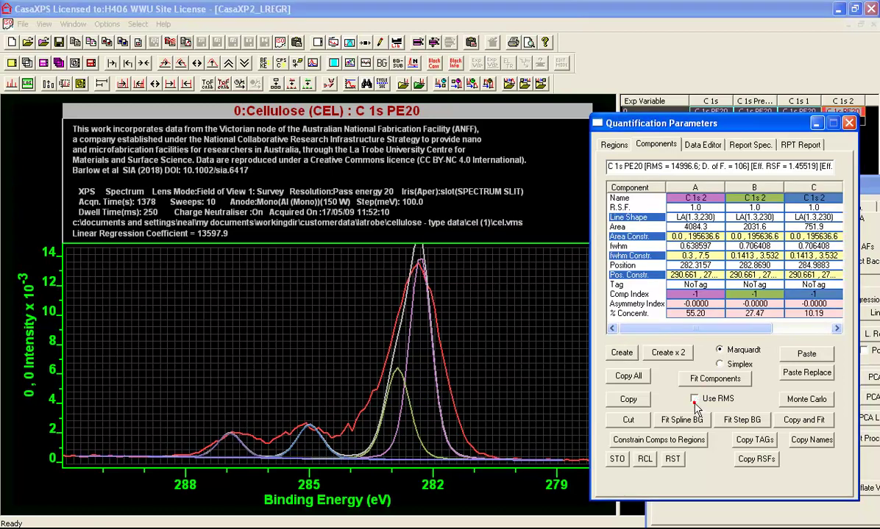
pyautogui.click(702, 384)
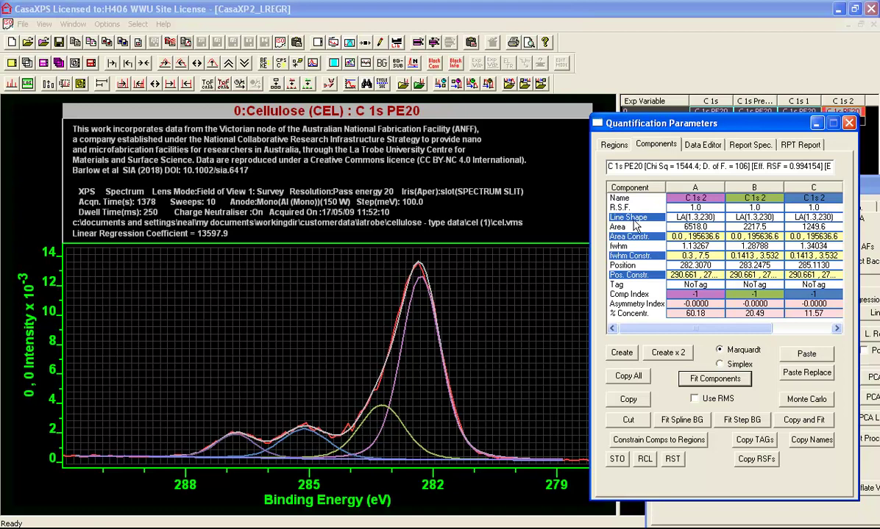
# Display the C 1s 1 difference spectrum zoomed to about 288–280 eV.
pyautogui.moveTo(691, 124); pyautogui.dragTo(709, 148)
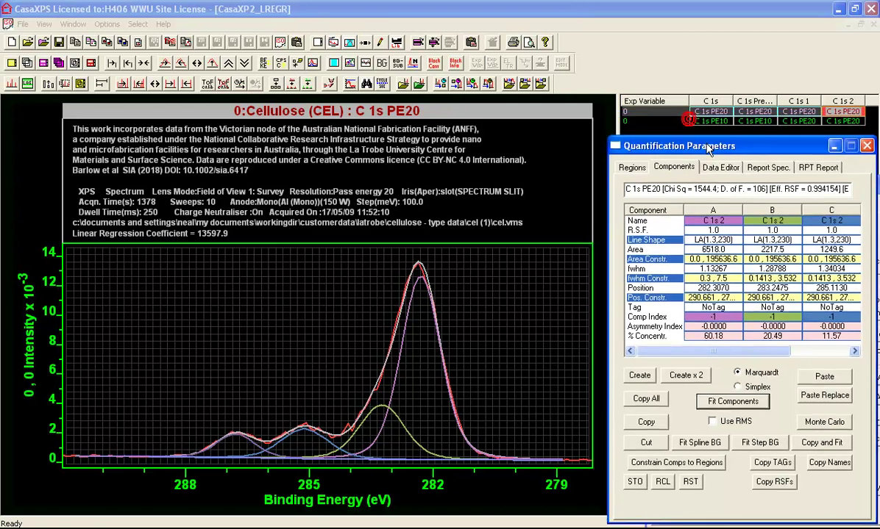
pyautogui.click(798, 111)
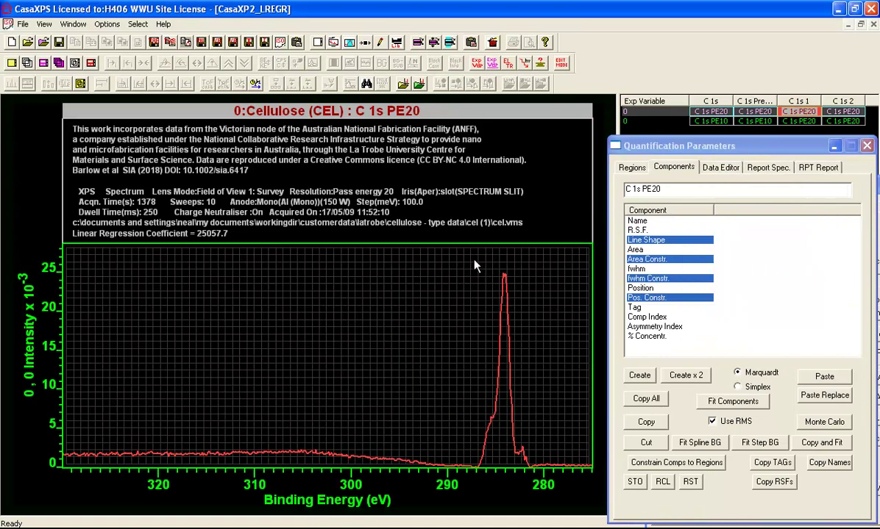
pyautogui.moveTo(463, 269); pyautogui.dragTo(549, 474)
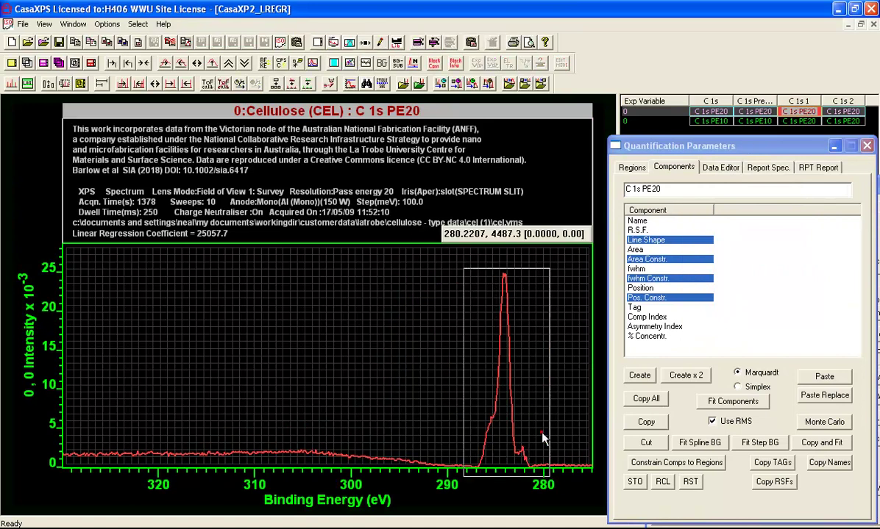
pyautogui.click(543, 439)
# Create a background region on C 1s 1 from about 287.5 to 280.96 eV.
pyautogui.click(631, 167)
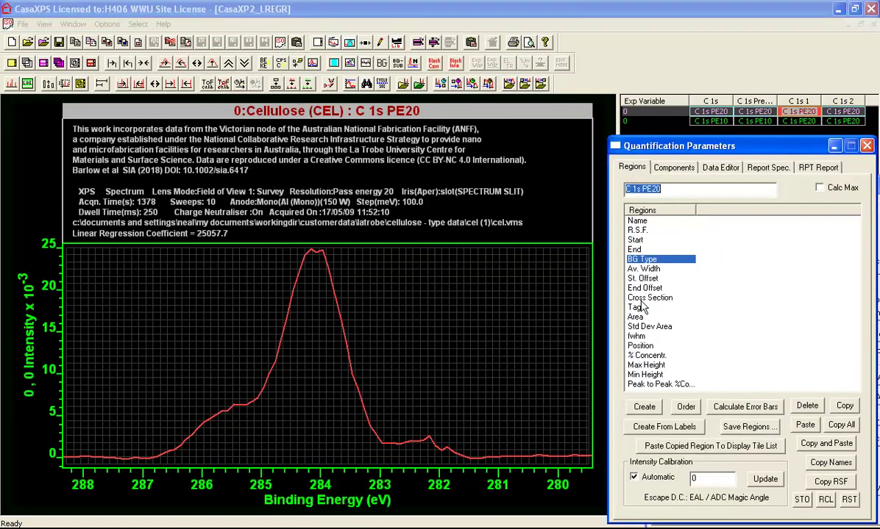
pyautogui.click(644, 406)
pyautogui.click(122, 406)
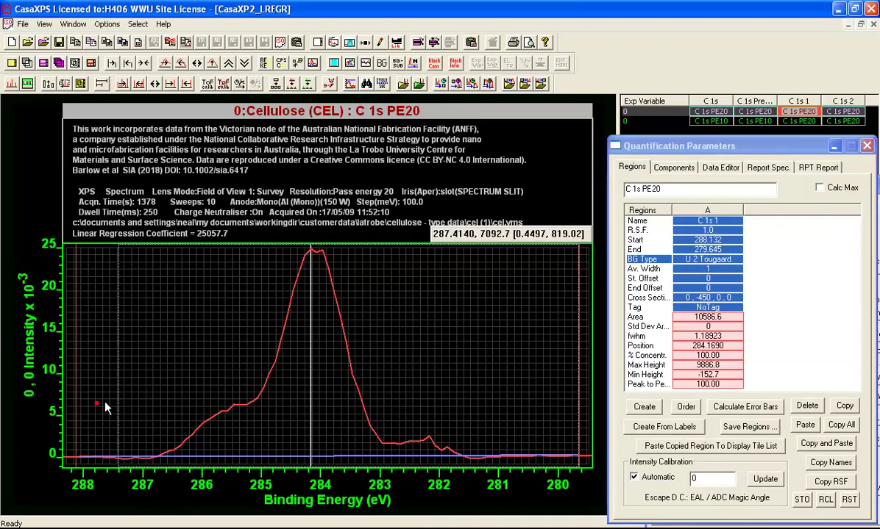
pyautogui.moveTo(122, 405); pyautogui.dragTo(113, 407)
pyautogui.click(539, 406)
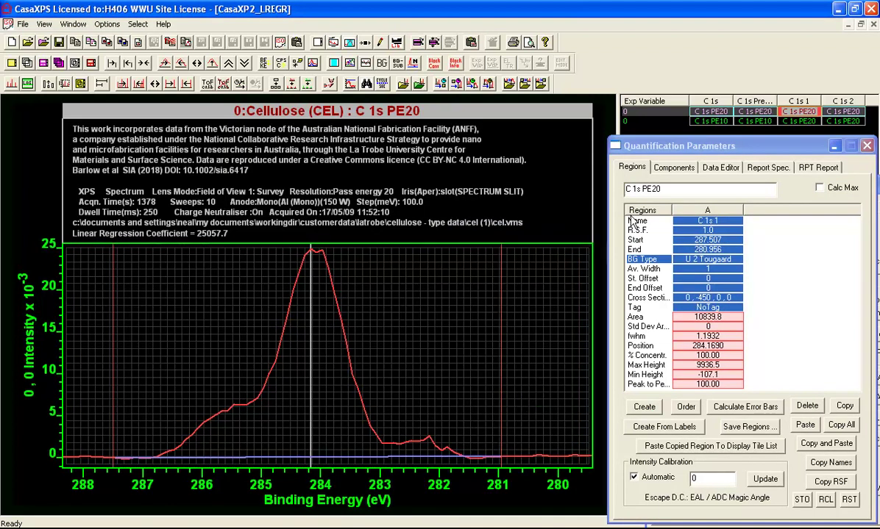
# Add three components near 284.1, 285.5 and 282.2 eV and fit them.
pyautogui.click(672, 167)
pyautogui.click(639, 376)
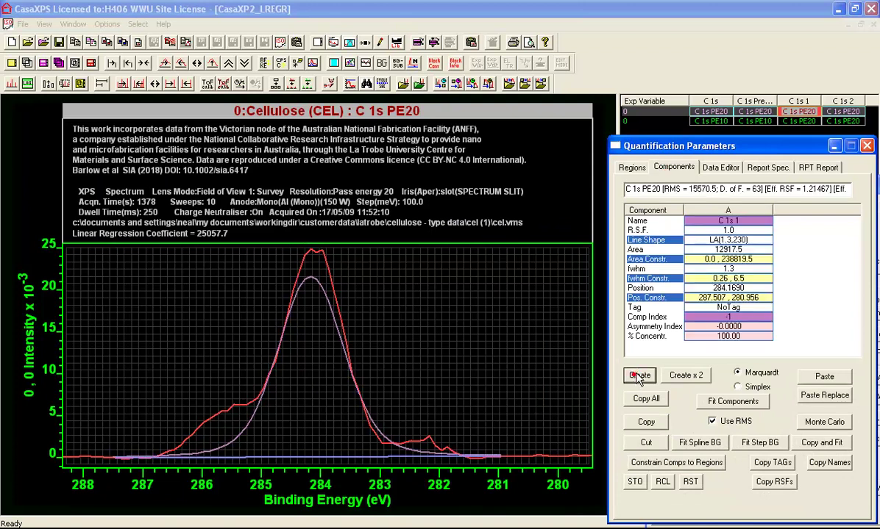
pyautogui.click(639, 376)
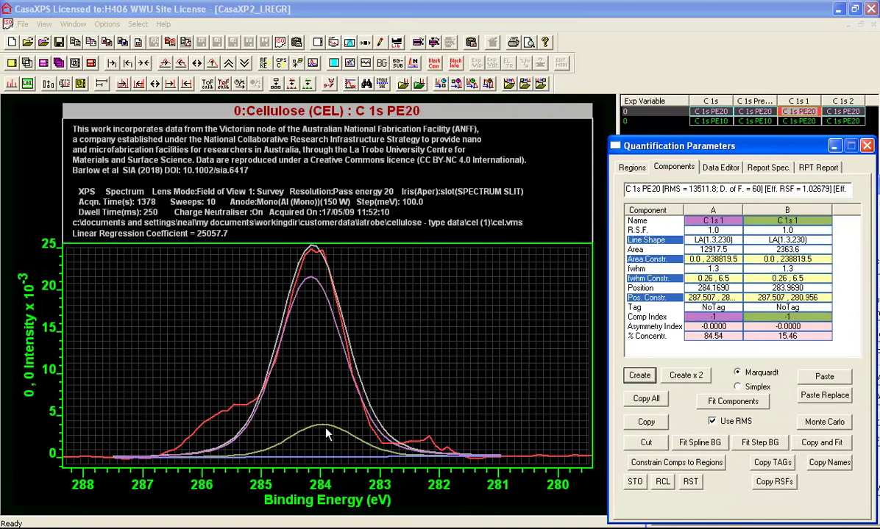
pyautogui.click(268, 425)
pyautogui.moveTo(270, 425); pyautogui.dragTo(232, 427)
pyautogui.click(639, 376)
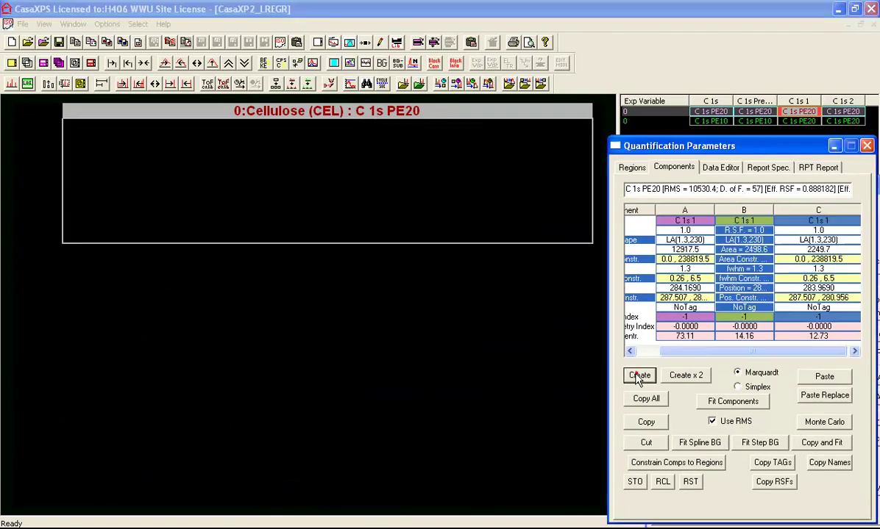
pyautogui.click(323, 426)
pyautogui.moveTo(324, 427); pyautogui.dragTo(413, 441)
pyautogui.click(733, 402)
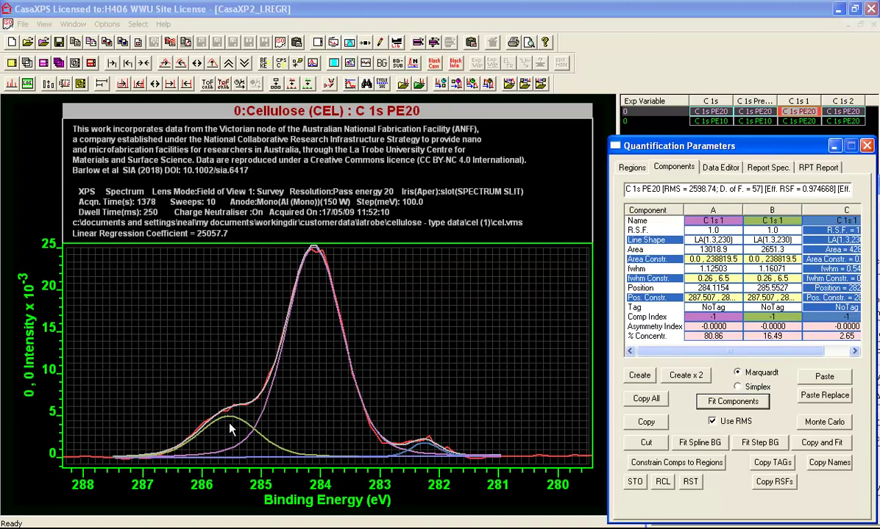
# Constrain component B's area to a*1/5 and refit, giving 81.08%, 16.24% and 2.68%.
pyautogui.click(736, 266)
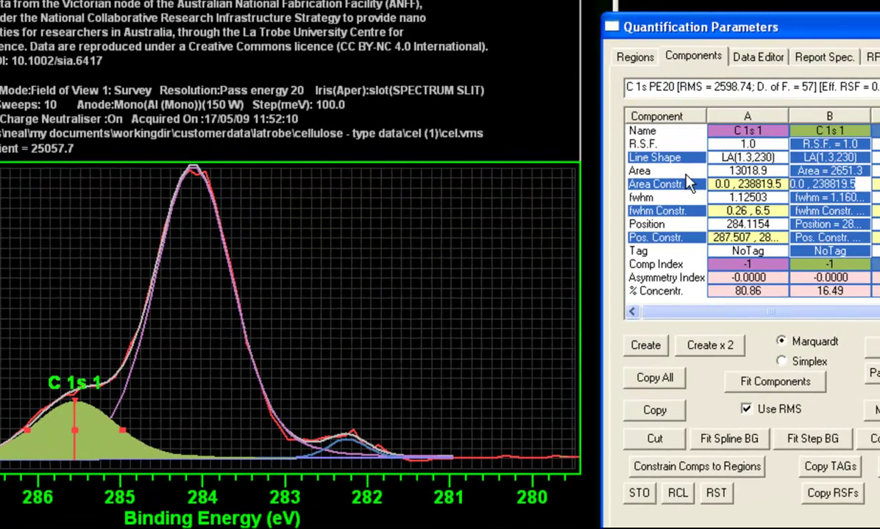
pyautogui.write('a*1/5')
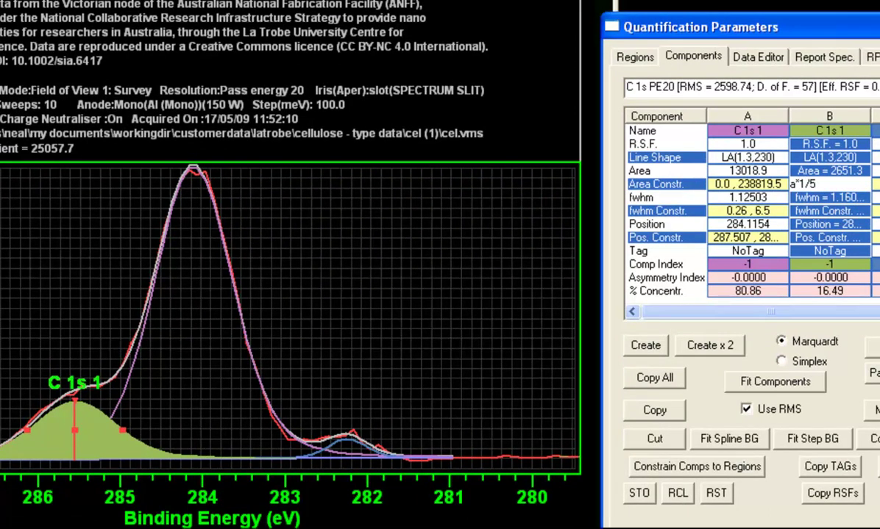
pyautogui.press('Return')
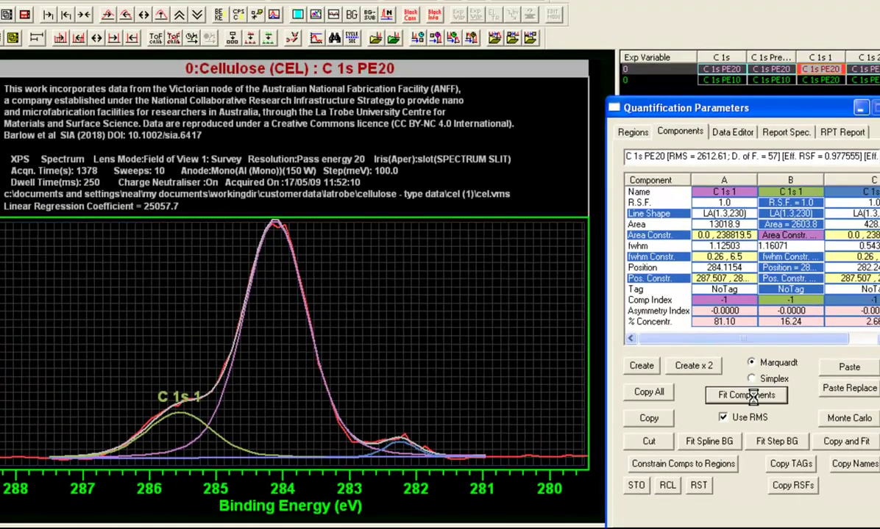
pyautogui.click(772, 382)
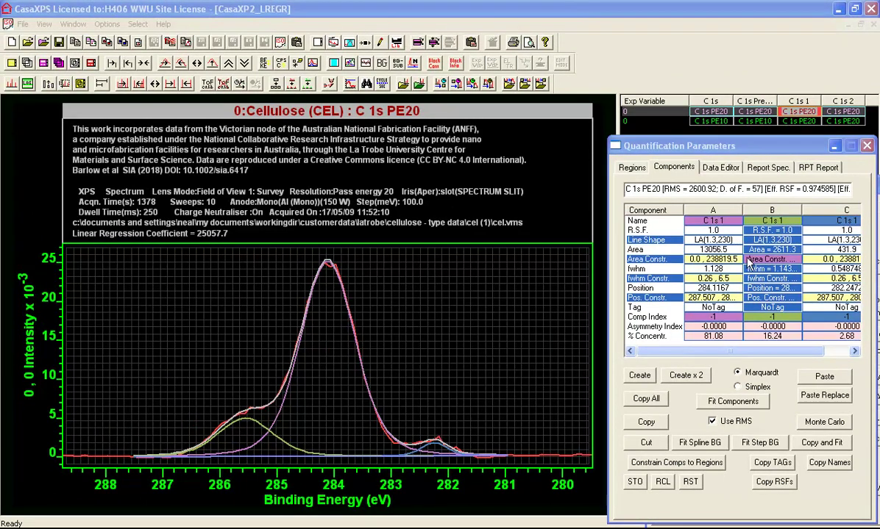
pyautogui.click(770, 262)
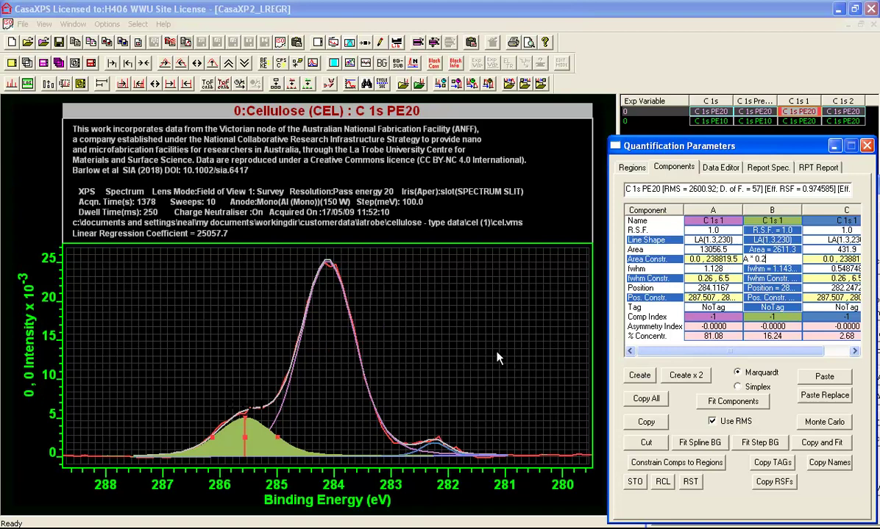